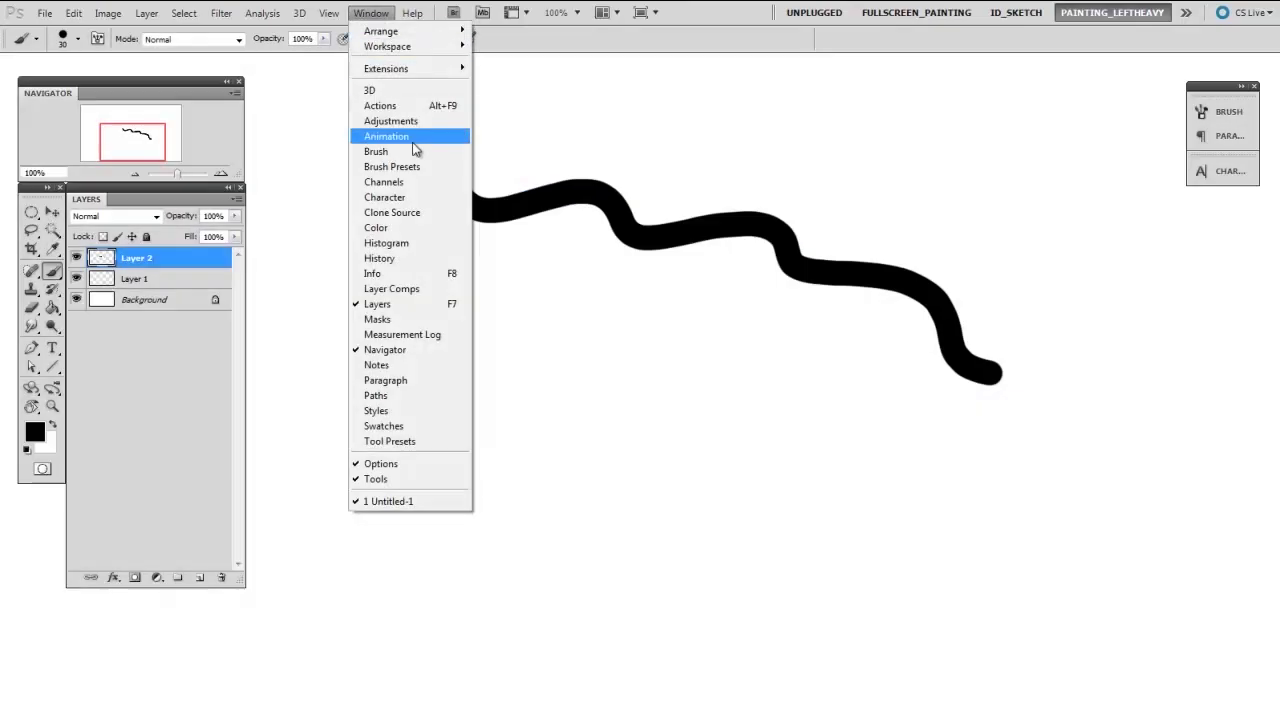
- Enable brush Transfer, paint a fading test stroke, then add Layer 2 and set brush size 30
{"action": "left_click", "coordinate": [420, 150]}
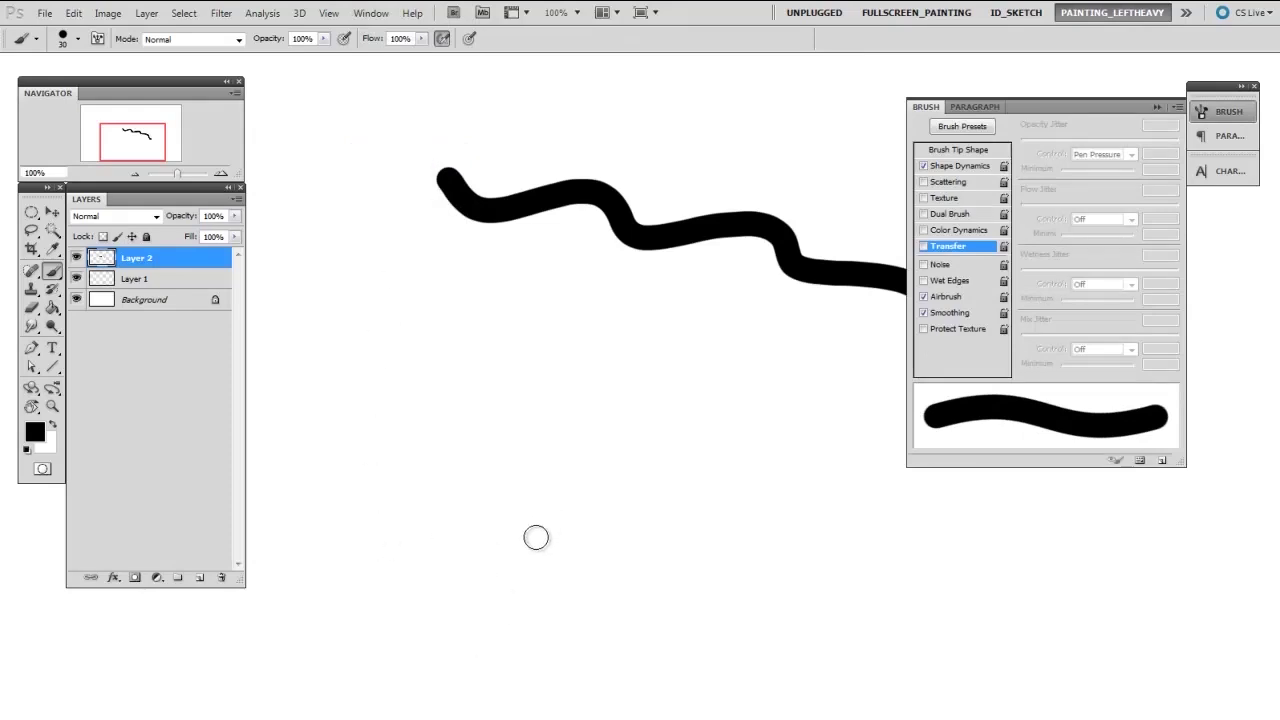
{"action": "left_click", "coordinate": [926, 248]}
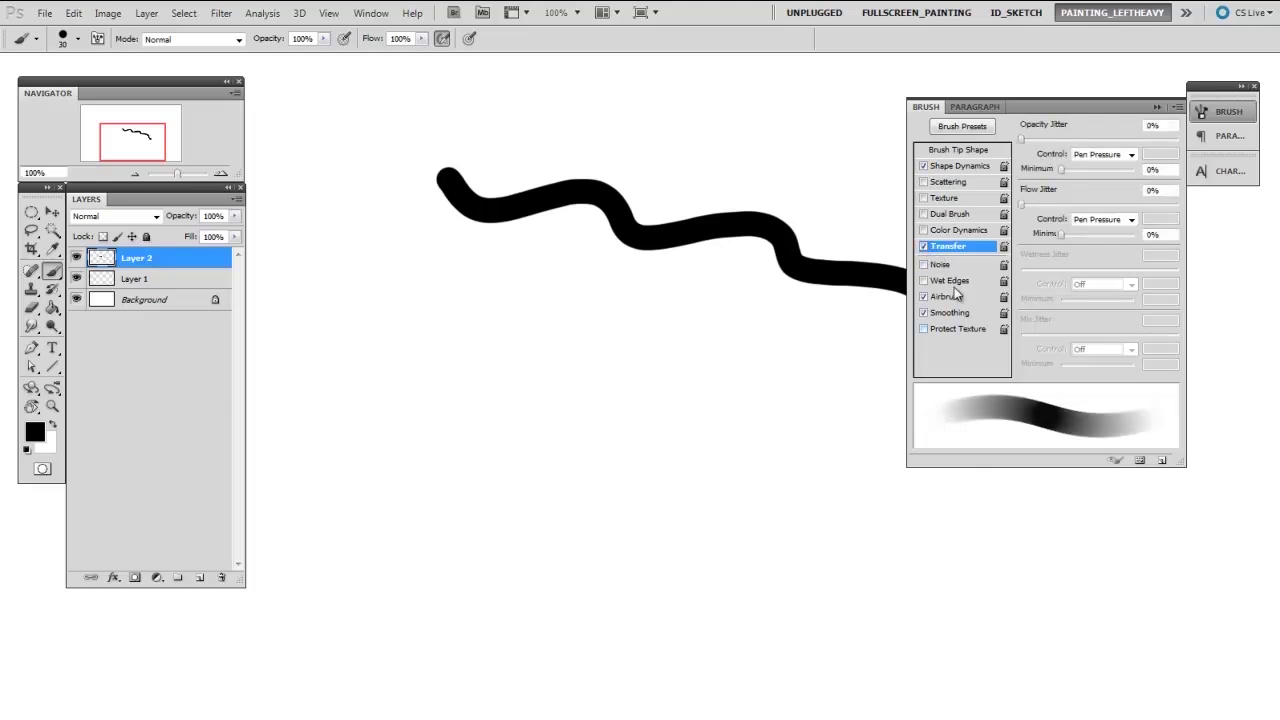
{"action": "mouse_move", "coordinate": [316, 308]}
{"action": "left_mouse_down"}
{"action": "mouse_move", "coordinate": [491, 354]}
{"action": "mouse_move", "coordinate": [691, 374]}
{"action": "mouse_move", "coordinate": [818, 472]}
{"action": "left_mouse_up"}
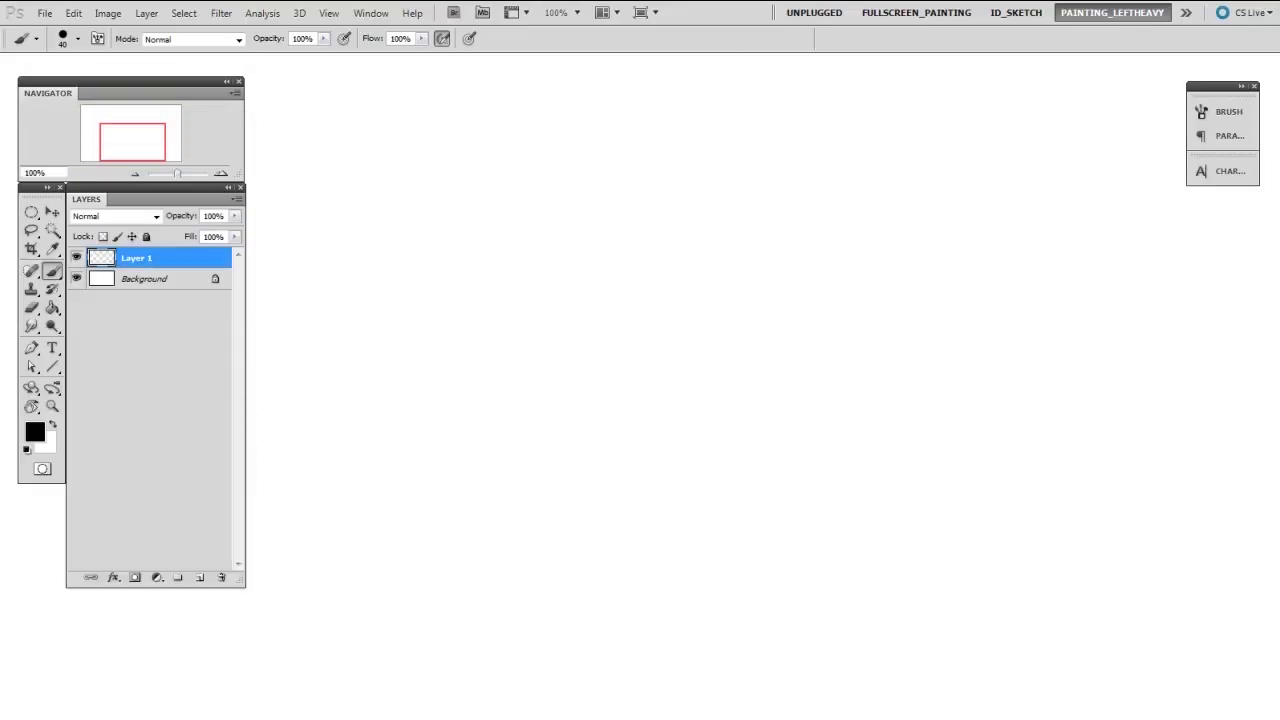
{"action": "key", "text": "ctrl+shift+alt+n"}
{"action": "key", "text": "bracketleft"}
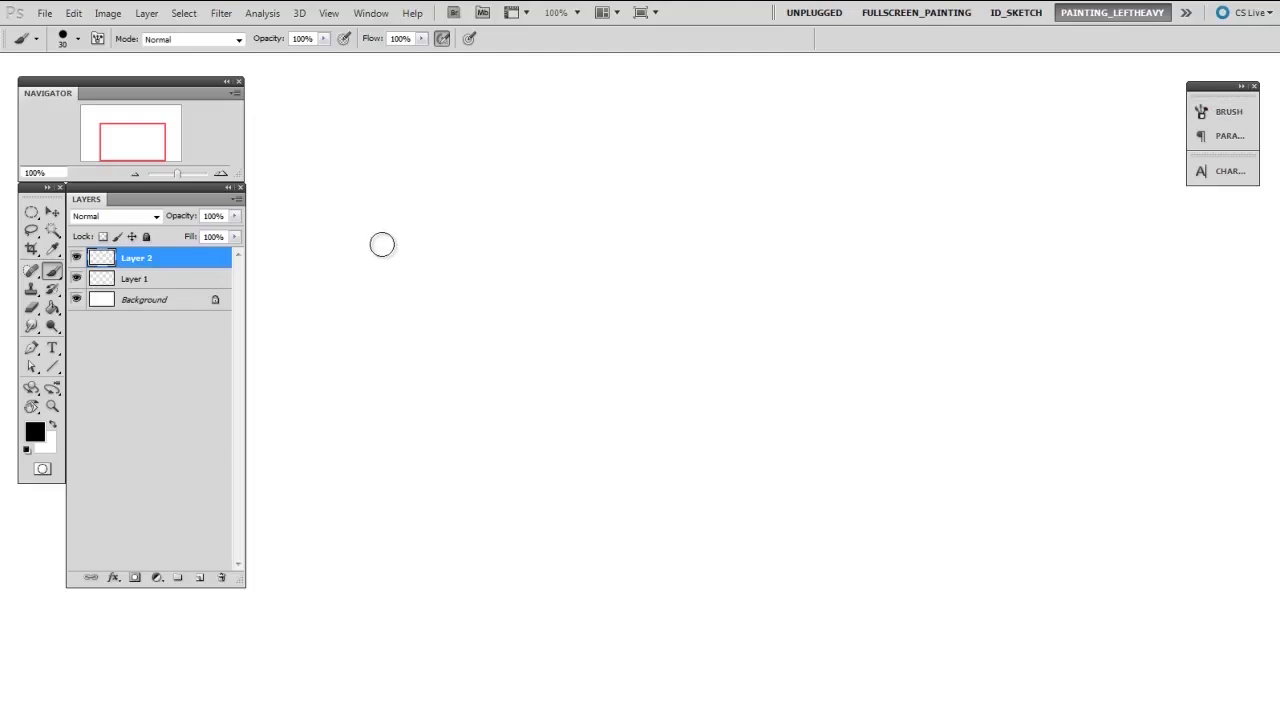
- Paint a thick black wavy stroke across the canvas on Layer 2
{"action": "mouse_move", "coordinate": [445, 178]}
{"action": "left_mouse_down"}
{"action": "mouse_move", "coordinate": [491, 209]}
{"action": "mouse_move", "coordinate": [797, 268]}
{"action": "mouse_move", "coordinate": [995, 372]}
{"action": "left_mouse_up"}
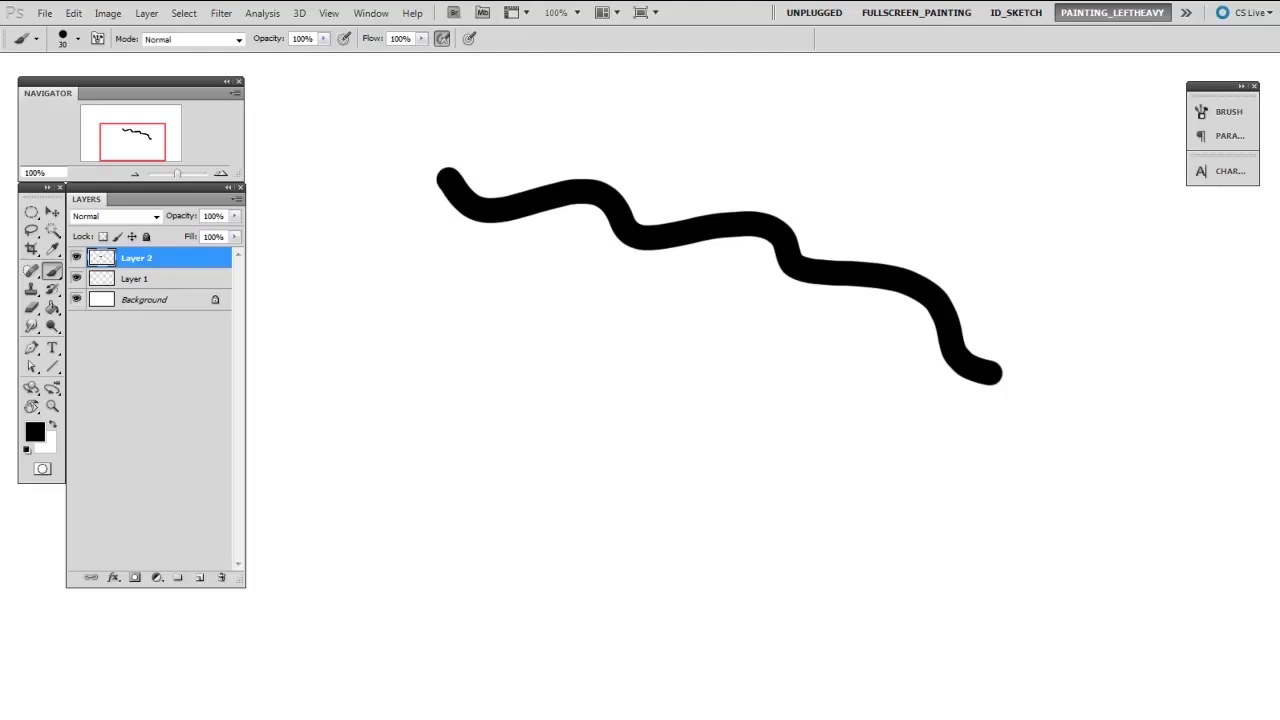
{"action": "left_click", "coordinate": [371, 12]}
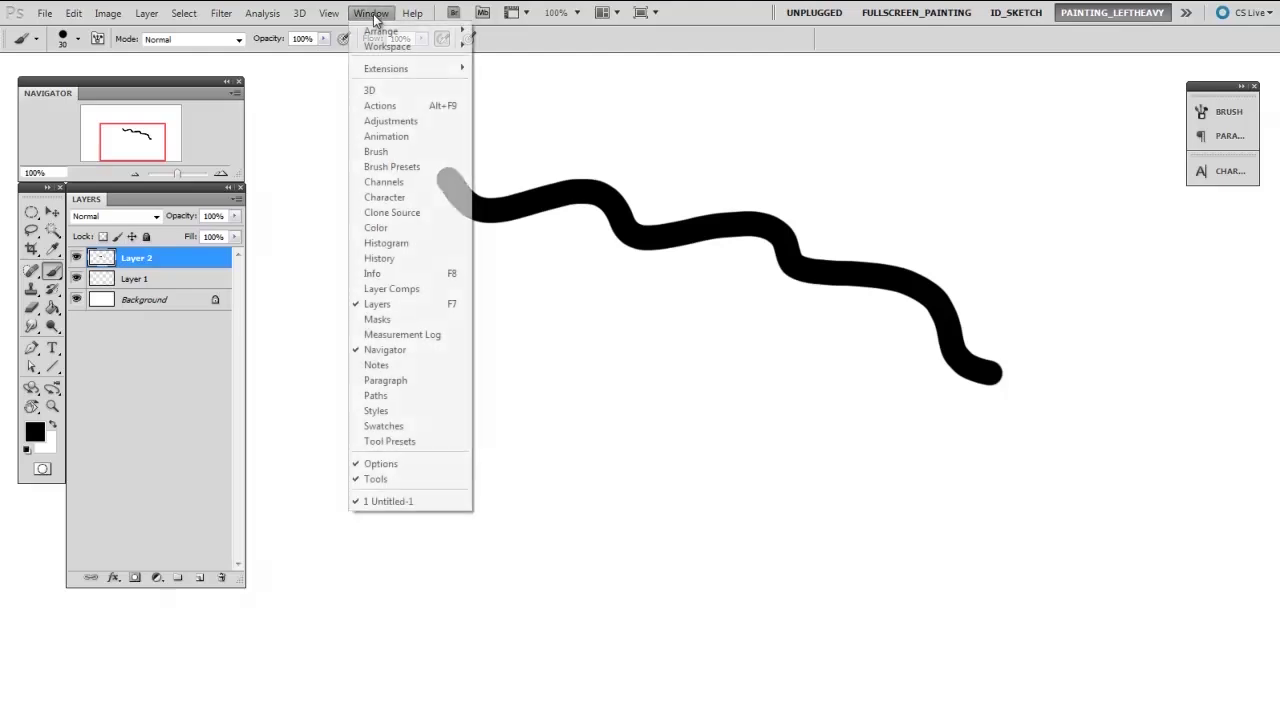
- Enable Transfer in the Brush panel and paint a wavy test stroke fading in from the left
{"action": "left_click", "coordinate": [420, 150]}
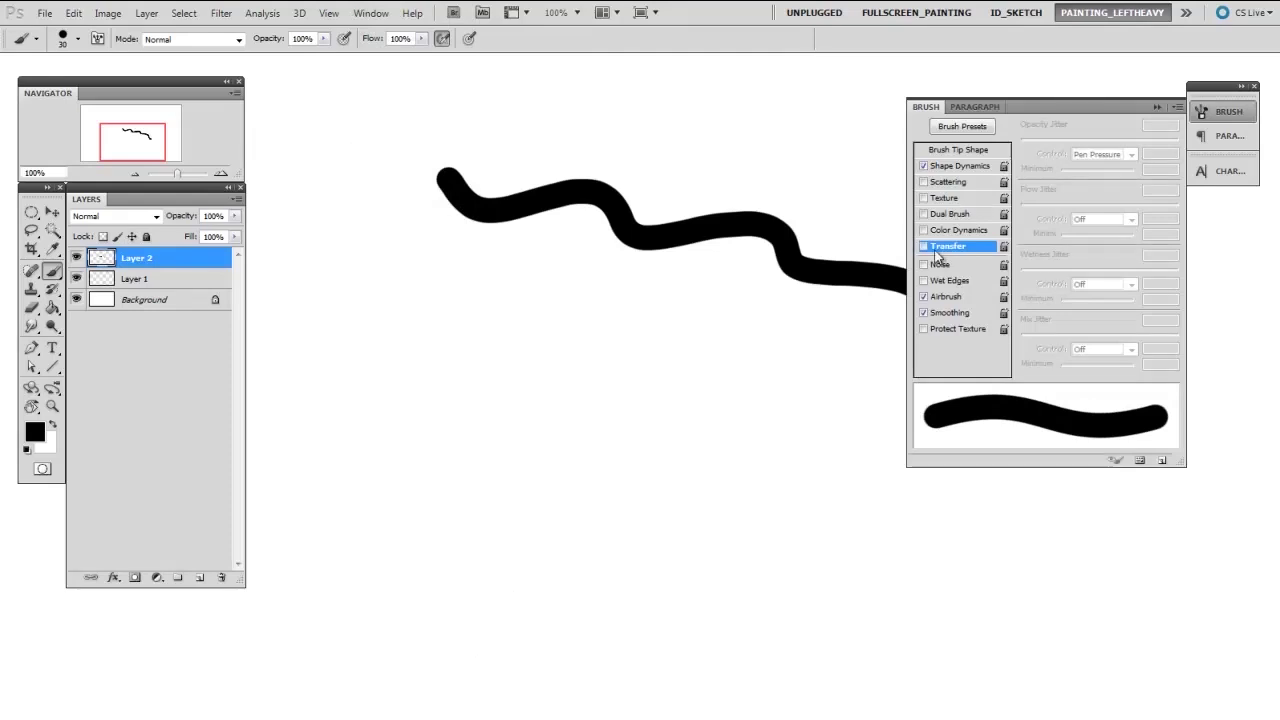
{"action": "left_click", "coordinate": [926, 247]}
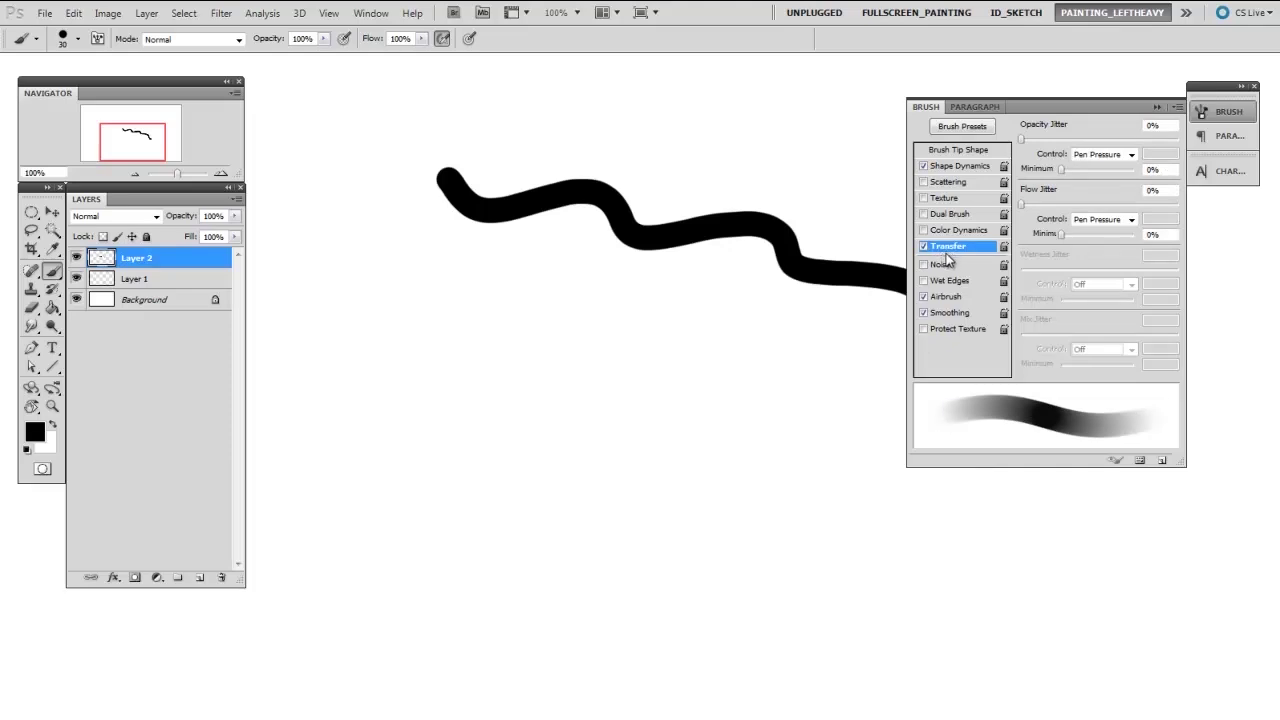
{"action": "mouse_move", "coordinate": [320, 312]}
{"action": "left_mouse_down"}
{"action": "mouse_move", "coordinate": [474, 331]}
{"action": "mouse_move", "coordinate": [646, 394]}
{"action": "mouse_move", "coordinate": [822, 482]}
{"action": "left_mouse_up"}
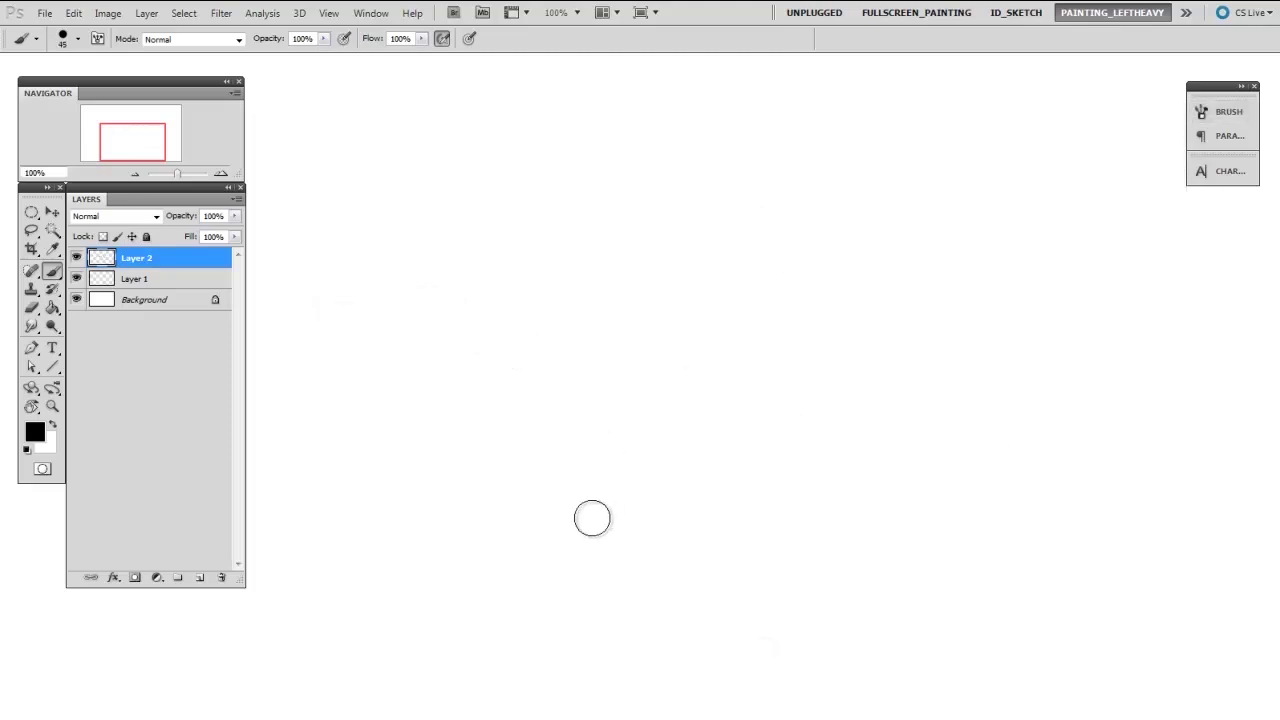
- Paint a wavy stroke fading from light grey to black, inspect it at 200%, return to 100%
{"action": "mouse_move", "coordinate": [345, 183]}
{"action": "left_mouse_down"}
{"action": "mouse_move", "coordinate": [553, 231]}
{"action": "mouse_move", "coordinate": [1018, 396]}
{"action": "left_mouse_up"}
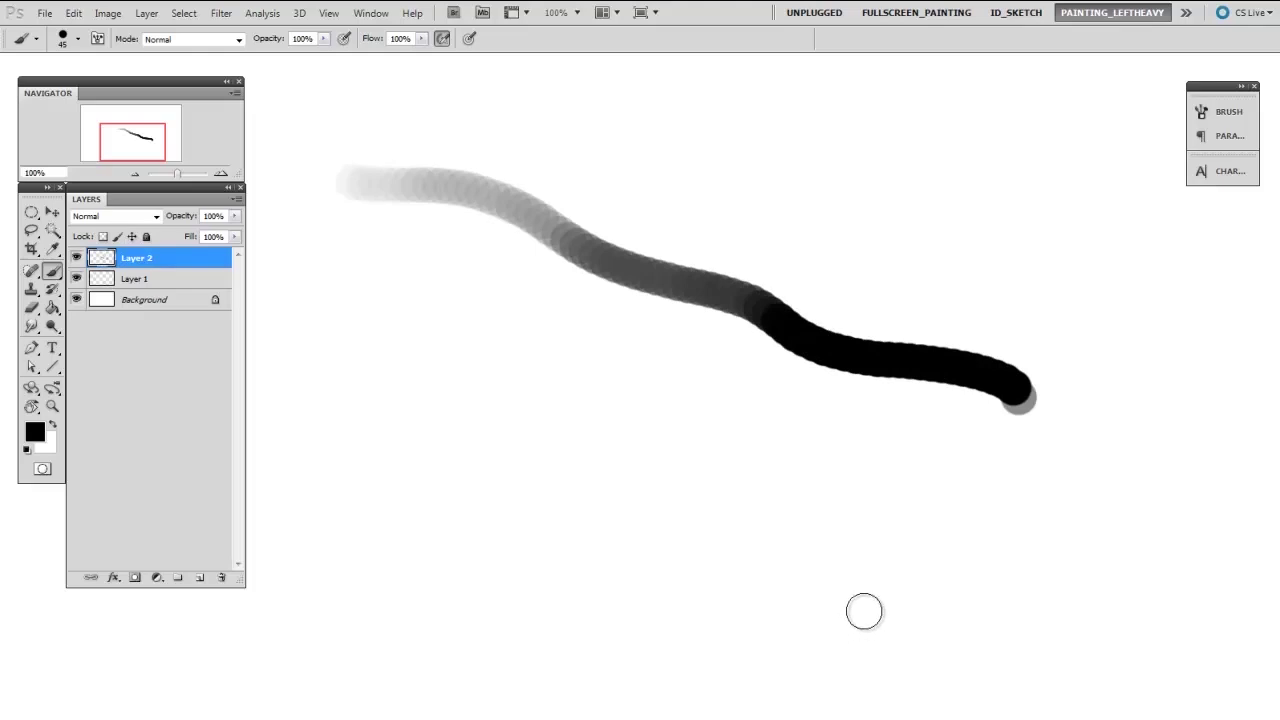
{"action": "left_click", "coordinate": [683, 340], "text": "ctrl+space"}
{"action": "left_click_drag", "start_coordinate": [773, 339], "coordinate": [866, 427]}
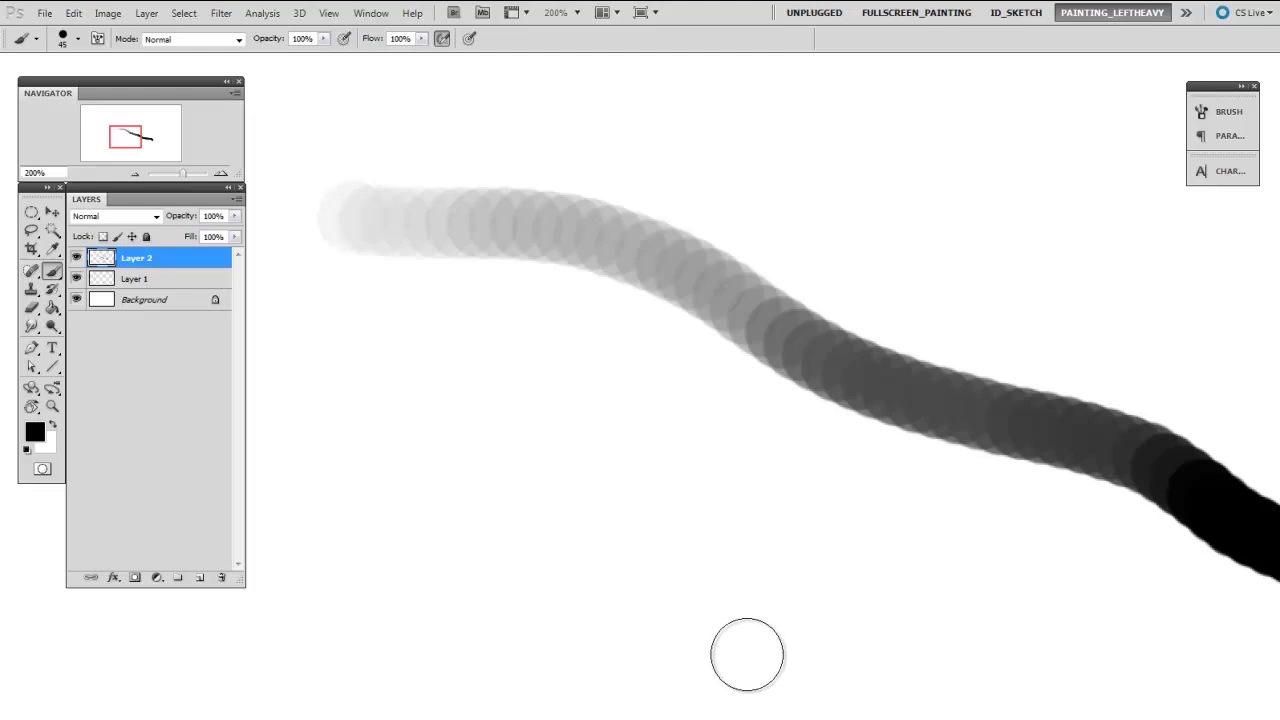
{"action": "key", "text": "ctrl+minus"}
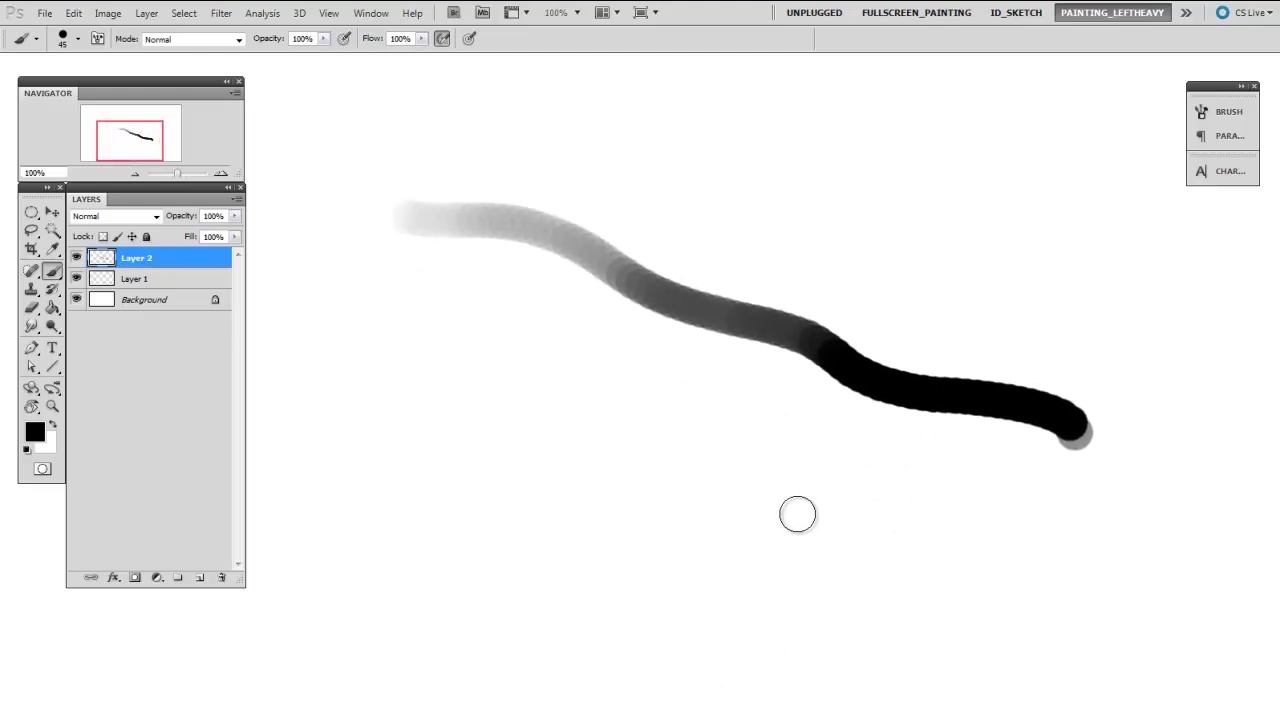
- Lower the brush tip spacing from 30% to 4% and paint a smooth wavy stroke below the first
{"action": "left_click", "coordinate": [1203, 114]}
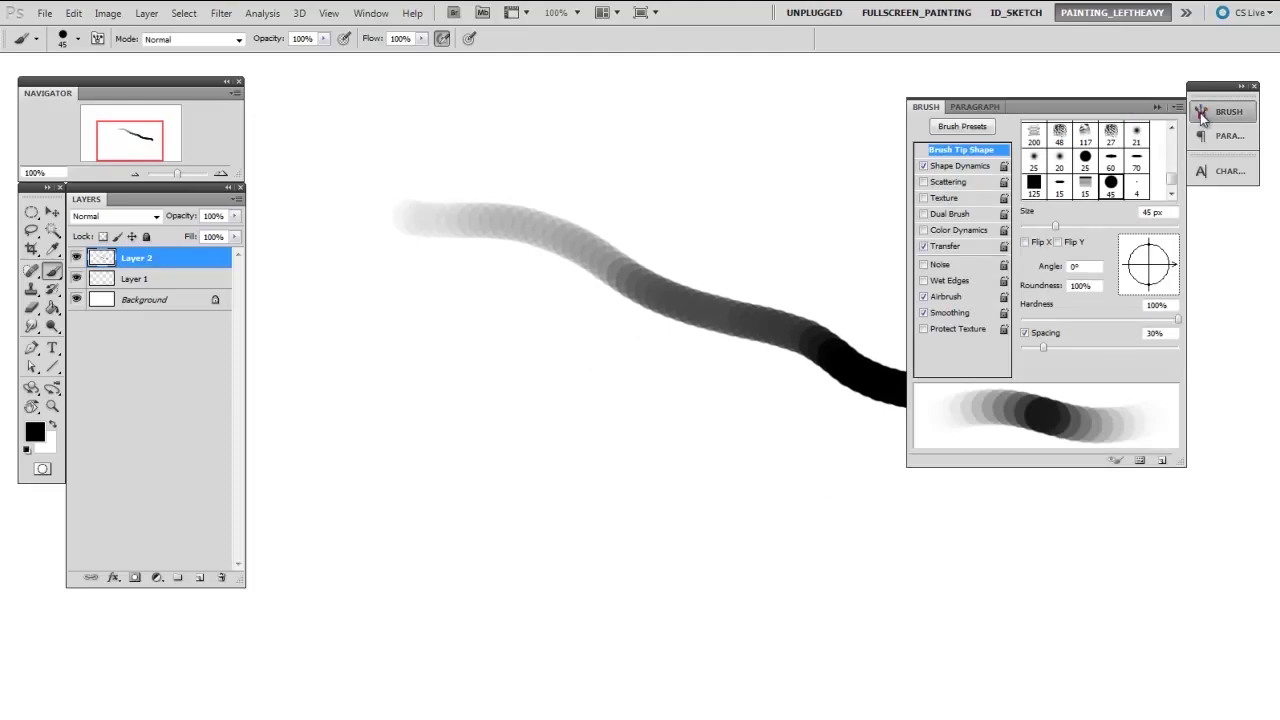
{"action": "left_click", "coordinate": [968, 164]}
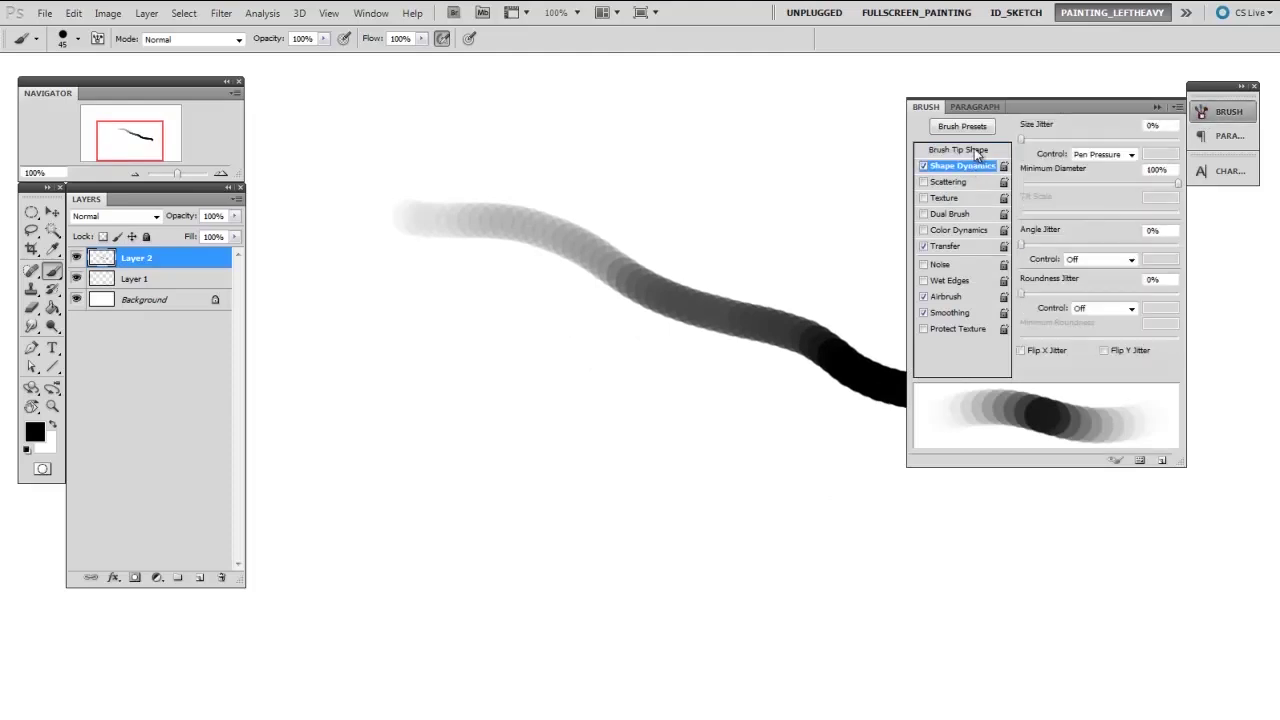
{"action": "left_click", "coordinate": [974, 150]}
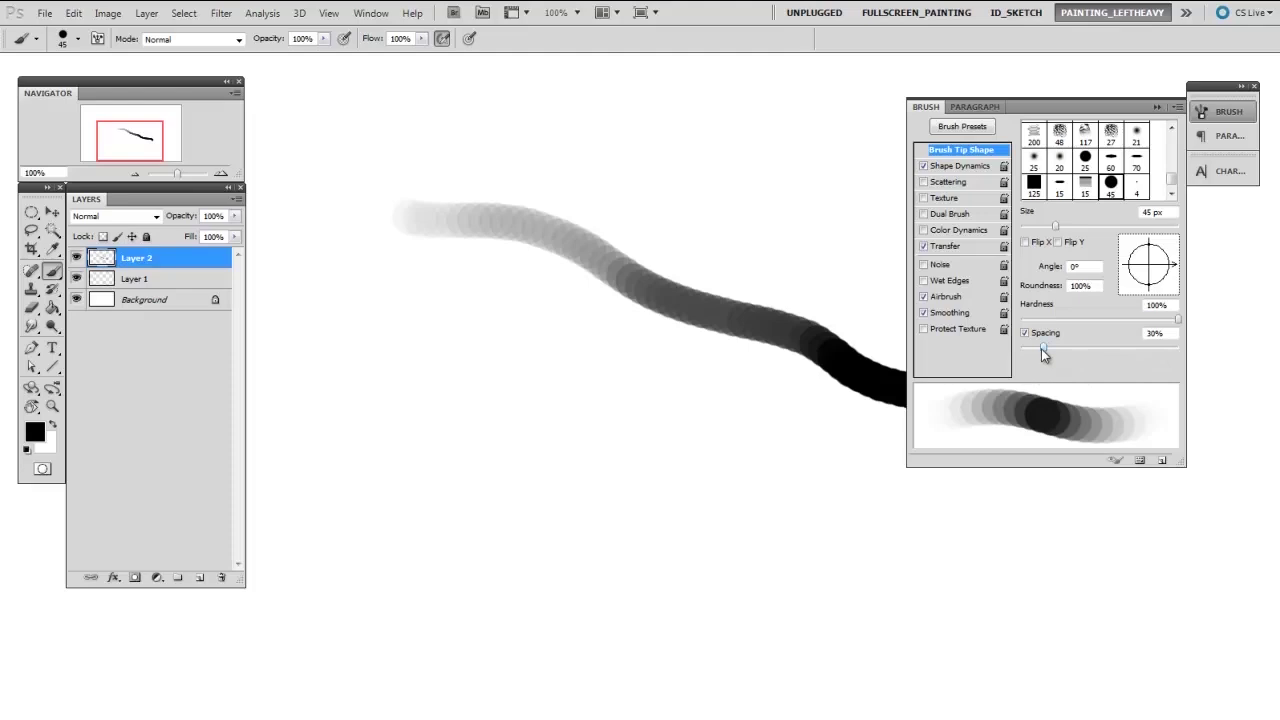
{"action": "left_click_drag", "start_coordinate": [1045, 348], "coordinate": [1032, 351]}
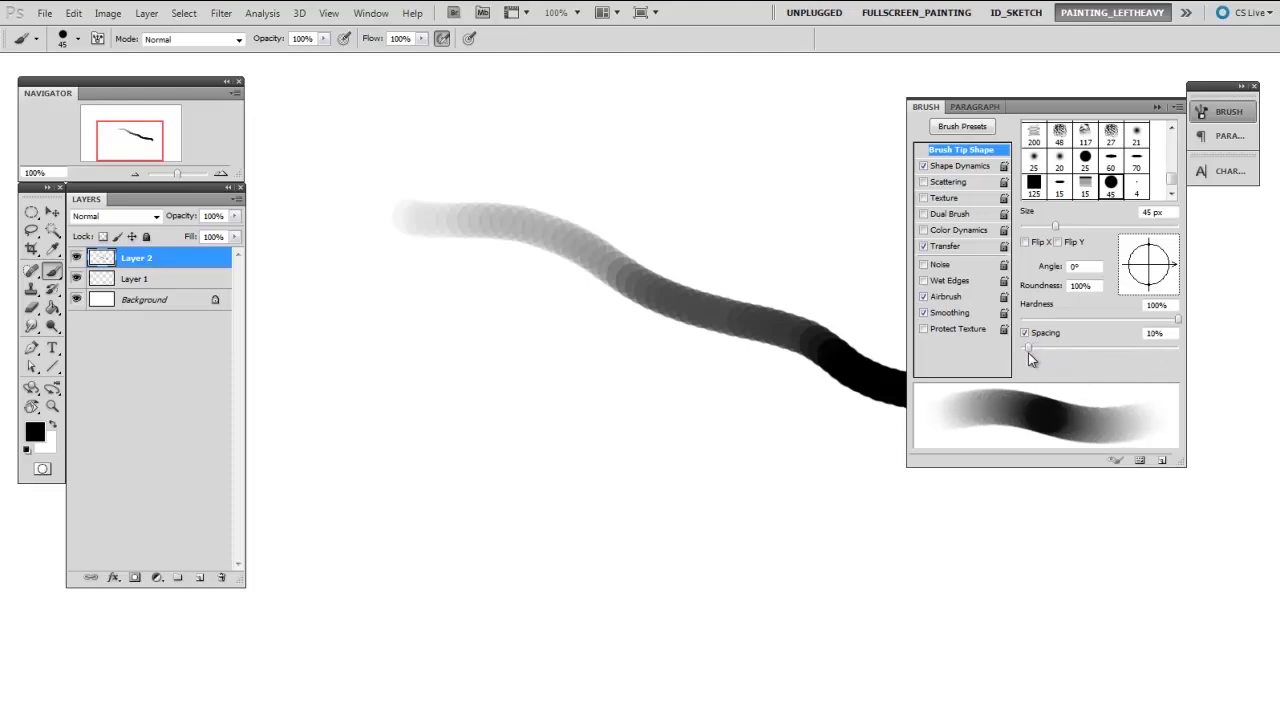
{"action": "left_click_drag", "start_coordinate": [1030, 350], "coordinate": [1025, 347]}
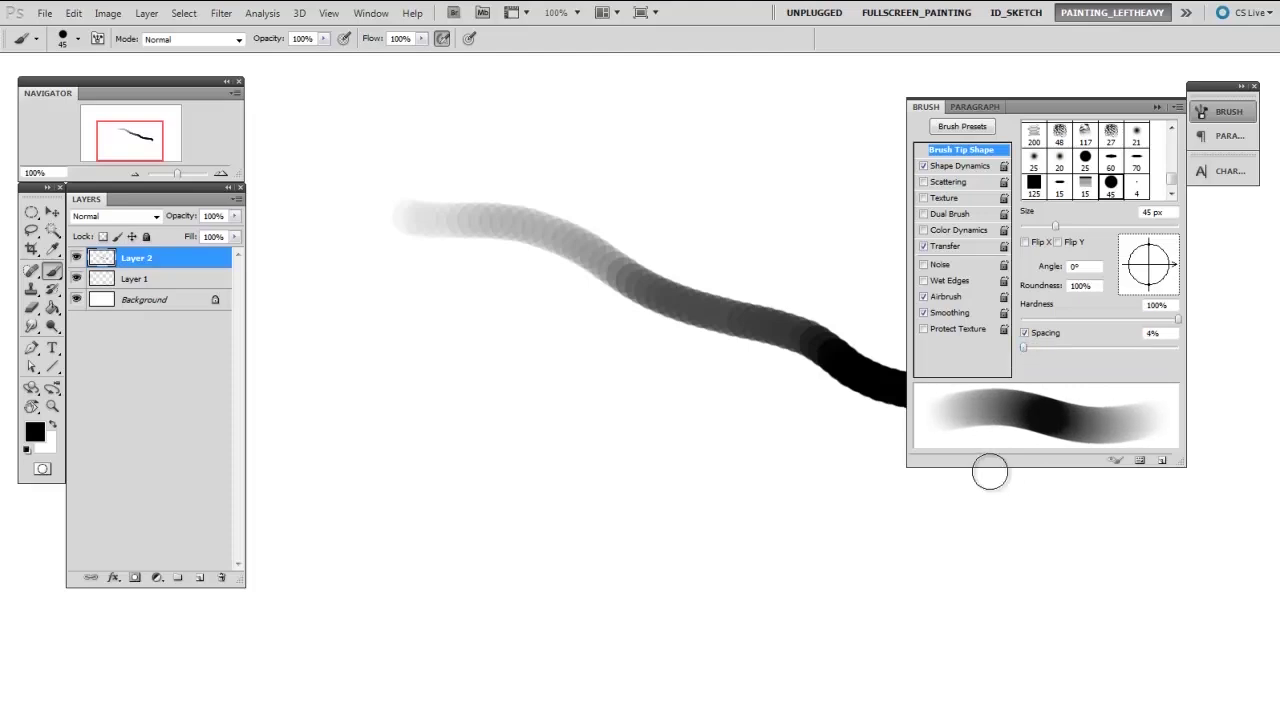
{"action": "left_click_drag", "start_coordinate": [514, 409], "coordinate": [483, 363]}
{"action": "mouse_move", "coordinate": [325, 242]}
{"action": "left_mouse_down"}
{"action": "mouse_move", "coordinate": [489, 286]}
{"action": "mouse_move", "coordinate": [734, 449]}
{"action": "mouse_move", "coordinate": [825, 591]}
{"action": "left_mouse_up"}
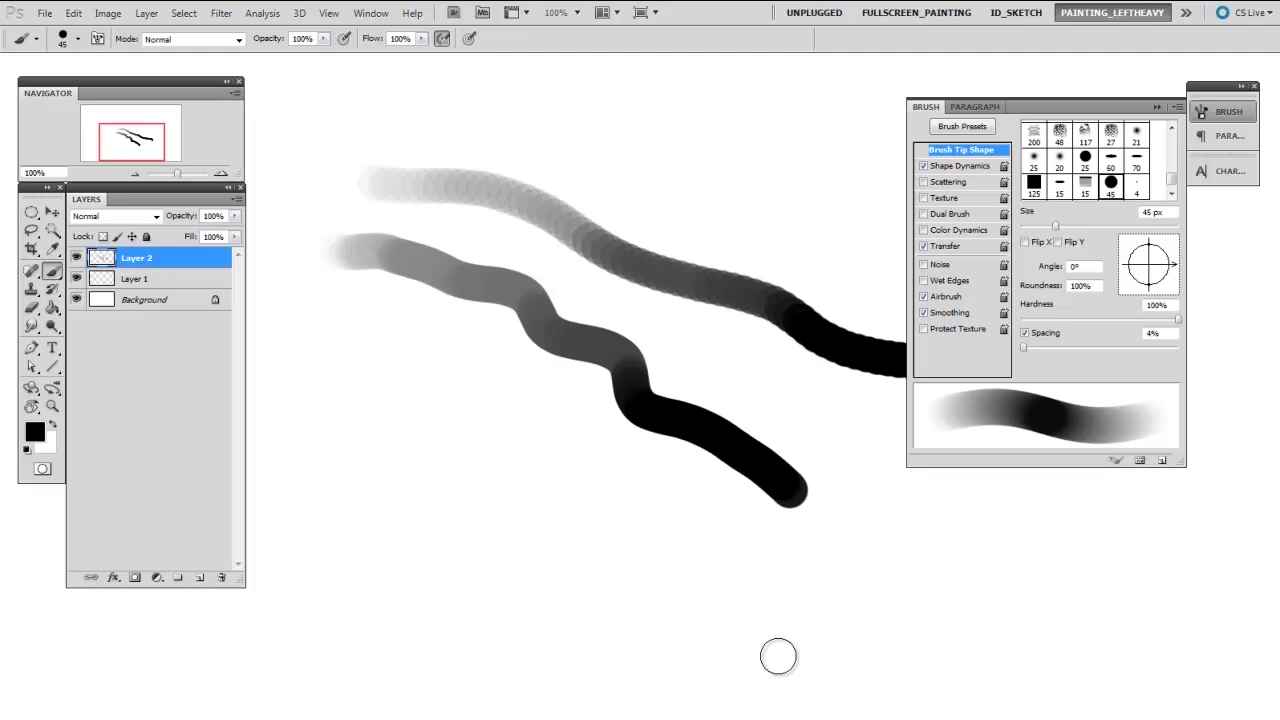
- Raise the brush spacing to 20% and close the Brush panel
{"action": "left_click_drag", "start_coordinate": [1024, 349], "coordinate": [1035, 351]}
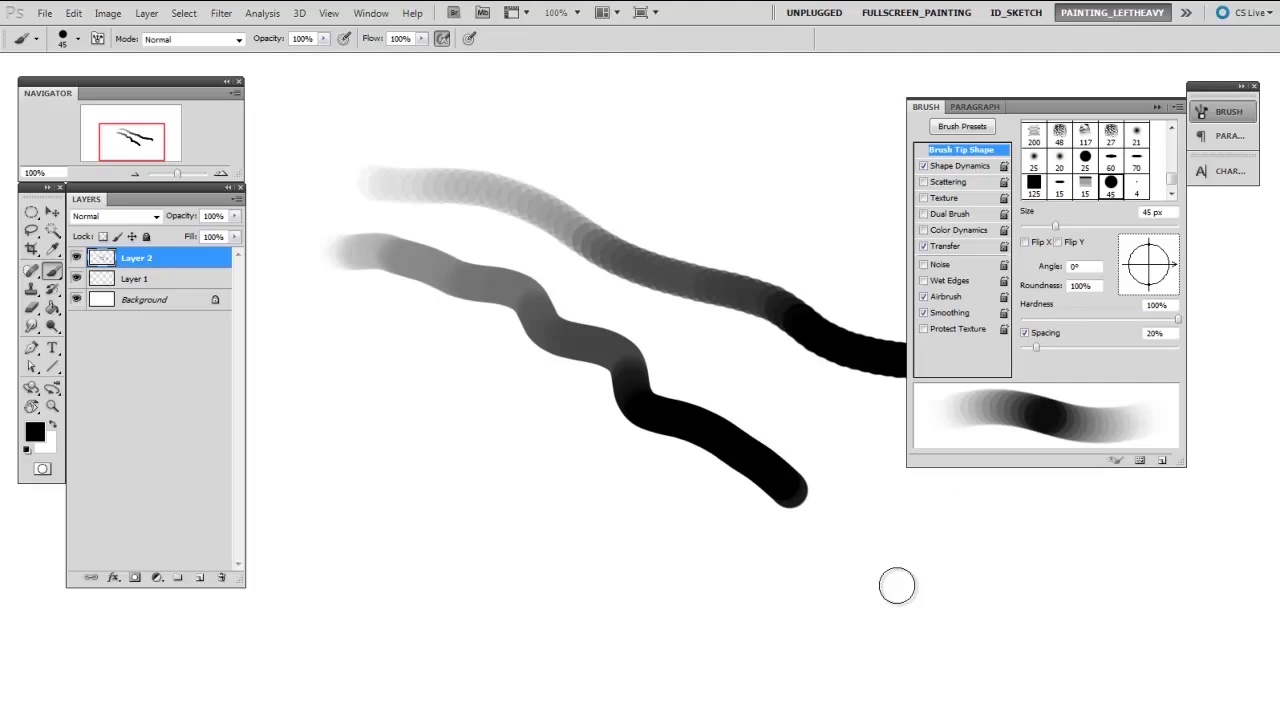
{"action": "key", "text": "F5"}
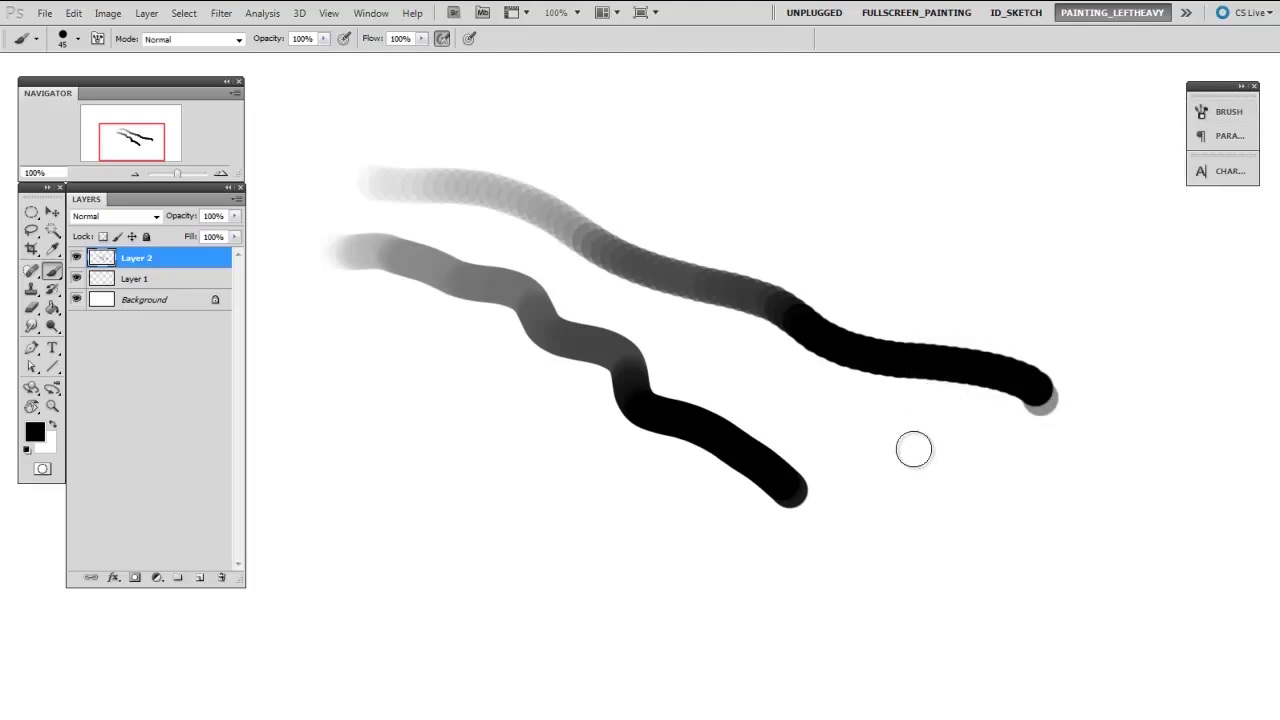
- Set brush Flow to 5%, enlarge the brush to 90, and paint soft grey strokes
{"action": "left_click", "coordinate": [424, 41]}
{"action": "left_click_drag", "start_coordinate": [391, 52], "coordinate": [344, 56]}
{"action": "left_click", "coordinate": [575, 208]}
{"action": "key", "text": "bracketright"}
{"action": "key", "text": "bracketright"}
{"action": "key", "text": "bracketright"}
{"action": "key", "text": "bracketright"}
{"action": "mouse_move", "coordinate": [525, 108]}
{"action": "left_mouse_down"}
{"action": "mouse_move", "coordinate": [713, 179]}
{"action": "mouse_move", "coordinate": [901, 209]}
{"action": "mouse_move", "coordinate": [1105, 297]}
{"action": "left_mouse_up"}
{"action": "key", "text": "bracketright"}
{"action": "mouse_move", "coordinate": [1070, 258]}
{"action": "left_mouse_down"}
{"action": "mouse_move", "coordinate": [430, 420]}
{"action": "mouse_move", "coordinate": [471, 392]}
{"action": "mouse_move", "coordinate": [383, 458]}
{"action": "mouse_move", "coordinate": [454, 454]}
{"action": "mouse_move", "coordinate": [436, 360]}
{"action": "mouse_move", "coordinate": [644, 506]}
{"action": "mouse_move", "coordinate": [716, 482]}
{"action": "mouse_move", "coordinate": [774, 483]}
{"action": "mouse_move", "coordinate": [895, 437]}
{"action": "mouse_move", "coordinate": [1045, 458]}
{"action": "left_mouse_up"}
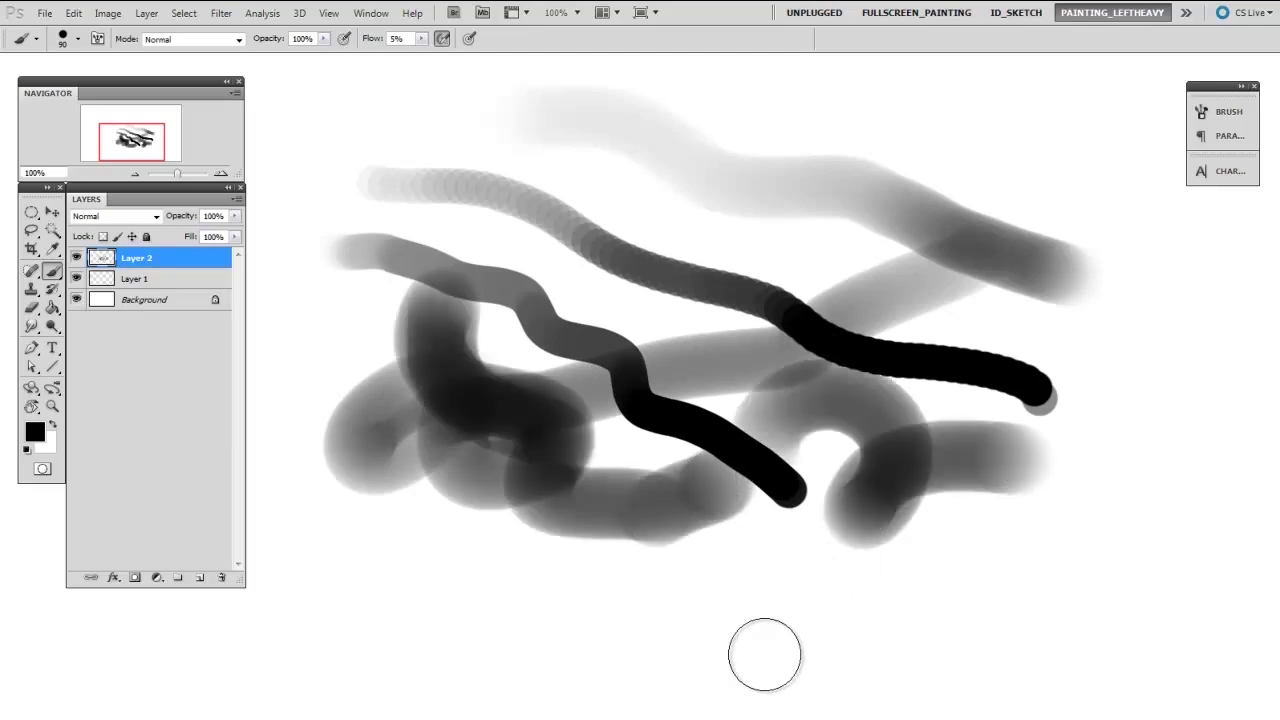
- Delete Layer 2 with its strokes and paint two fresh soft grey wavy strokes
{"action": "left_click", "coordinate": [1205, 112]}
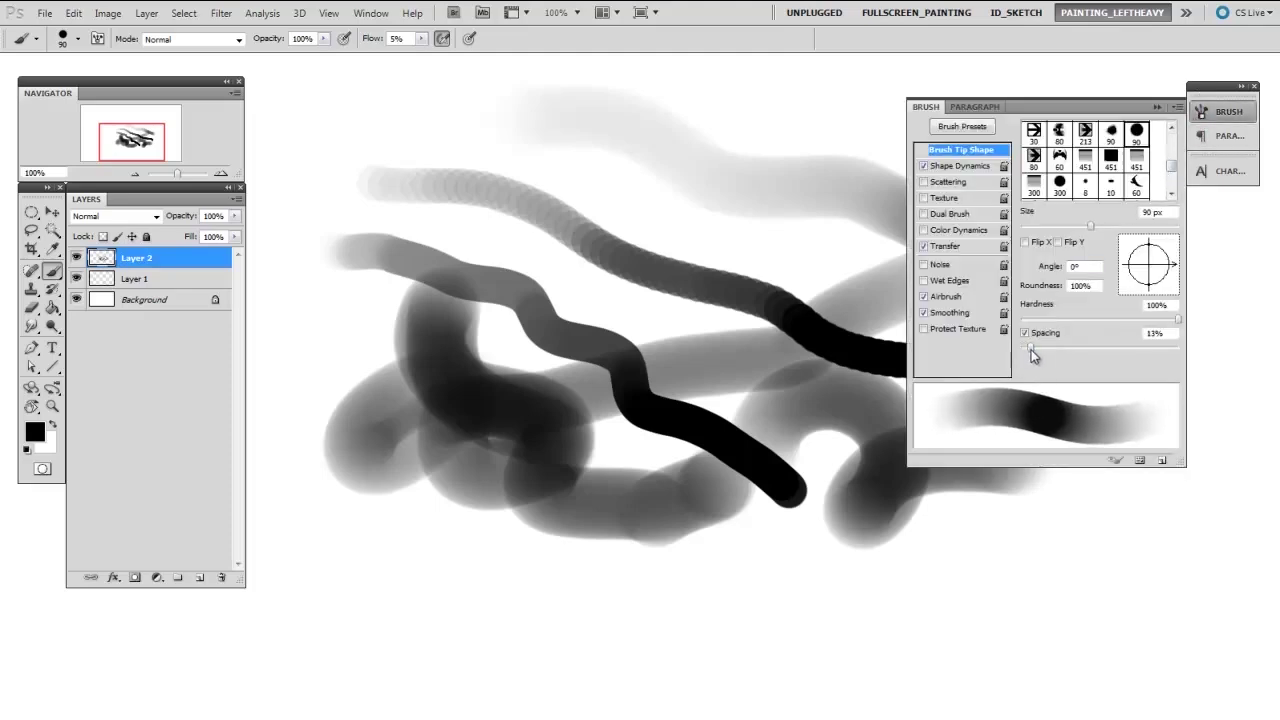
{"action": "left_click", "coordinate": [1201, 112]}
{"action": "left_click_drag", "start_coordinate": [700, 286], "coordinate": [557, 294]}
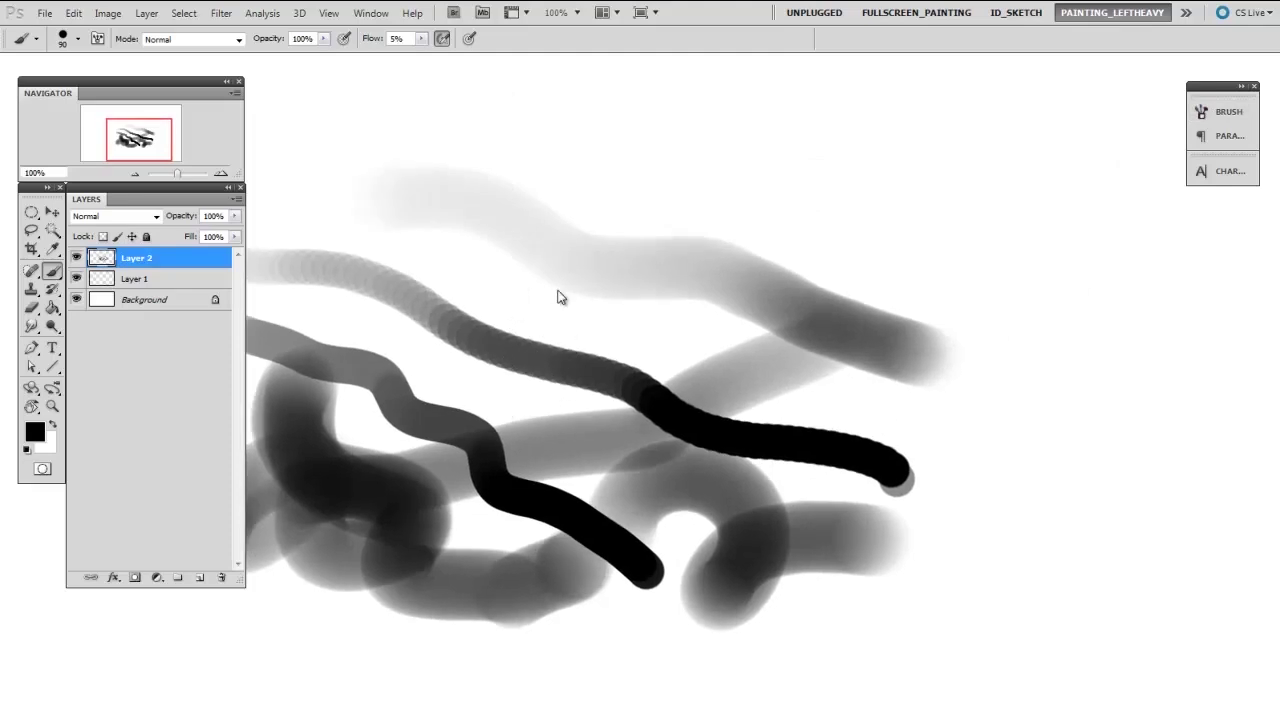
{"action": "left_click_drag", "start_coordinate": [152, 262], "coordinate": [219, 577]}
{"action": "mouse_move", "coordinate": [426, 203]}
{"action": "left_mouse_down"}
{"action": "mouse_move", "coordinate": [674, 329]}
{"action": "mouse_move", "coordinate": [935, 430]}
{"action": "left_mouse_up"}
{"action": "left_click_drag", "start_coordinate": [795, 178], "coordinate": [902, 325]}
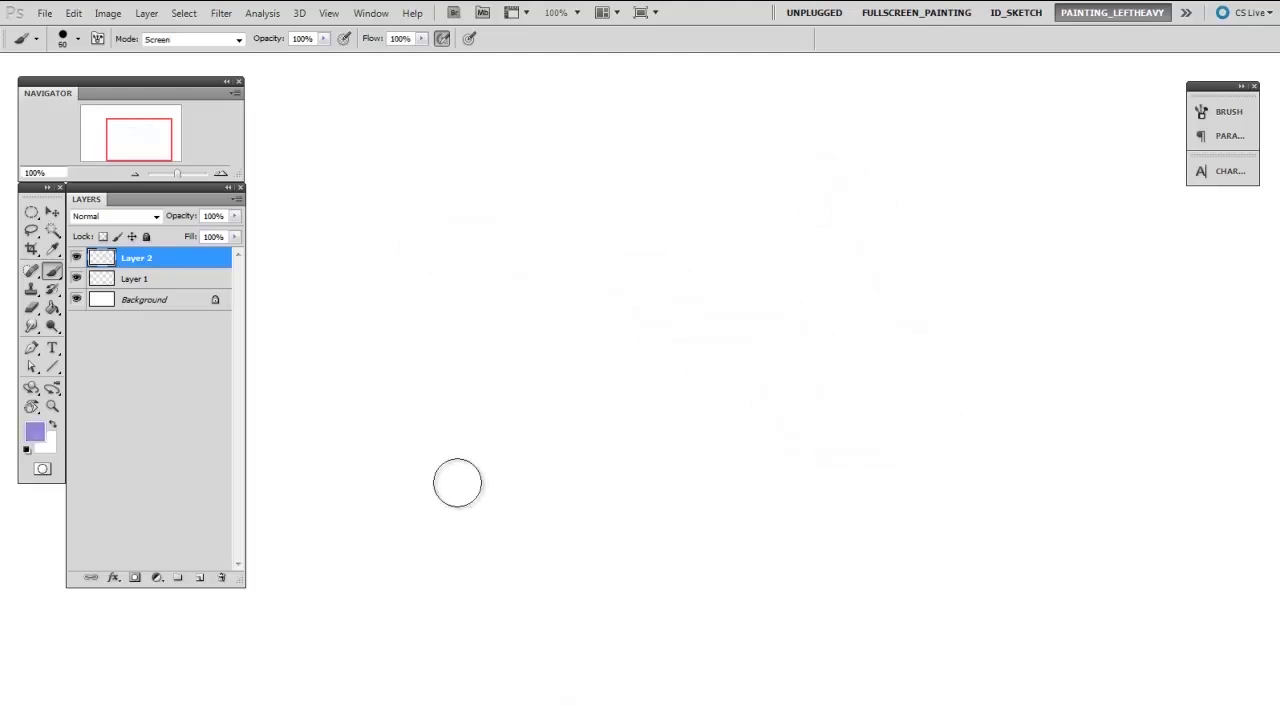
- Paint six overlapping lavender Screen-mode strokes into a glowing pale band, then confirm the foreground colour
{"action": "mouse_move", "coordinate": [402, 300]}
{"action": "left_mouse_down"}
{"action": "mouse_move", "coordinate": [610, 266]}
{"action": "mouse_move", "coordinate": [865, 258]}
{"action": "left_mouse_up"}
{"action": "mouse_move", "coordinate": [423, 354]}
{"action": "left_mouse_down"}
{"action": "mouse_move", "coordinate": [783, 220]}
{"action": "mouse_move", "coordinate": [635, 259]}
{"action": "mouse_move", "coordinate": [926, 180]}
{"action": "left_mouse_up"}
{"action": "left_click_drag", "start_coordinate": [474, 331], "coordinate": [915, 205]}
{"action": "mouse_move", "coordinate": [491, 364]}
{"action": "left_mouse_down"}
{"action": "mouse_move", "coordinate": [683, 277]}
{"action": "mouse_move", "coordinate": [969, 218]}
{"action": "left_mouse_up"}
{"action": "mouse_move", "coordinate": [530, 385]}
{"action": "left_mouse_down"}
{"action": "mouse_move", "coordinate": [963, 206]}
{"action": "mouse_move", "coordinate": [1015, 210]}
{"action": "left_mouse_up"}
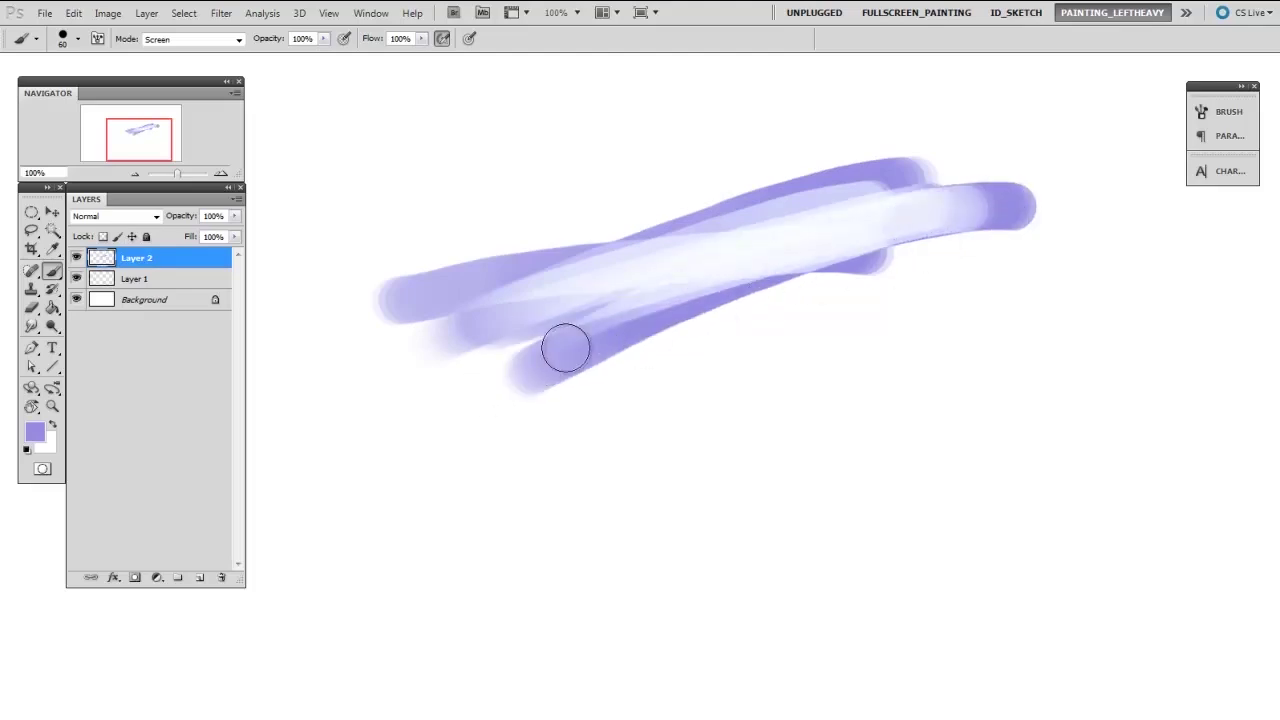
{"action": "mouse_move", "coordinate": [540, 360]}
{"action": "left_mouse_down"}
{"action": "mouse_move", "coordinate": [859, 235]}
{"action": "mouse_move", "coordinate": [1000, 225]}
{"action": "left_mouse_up"}
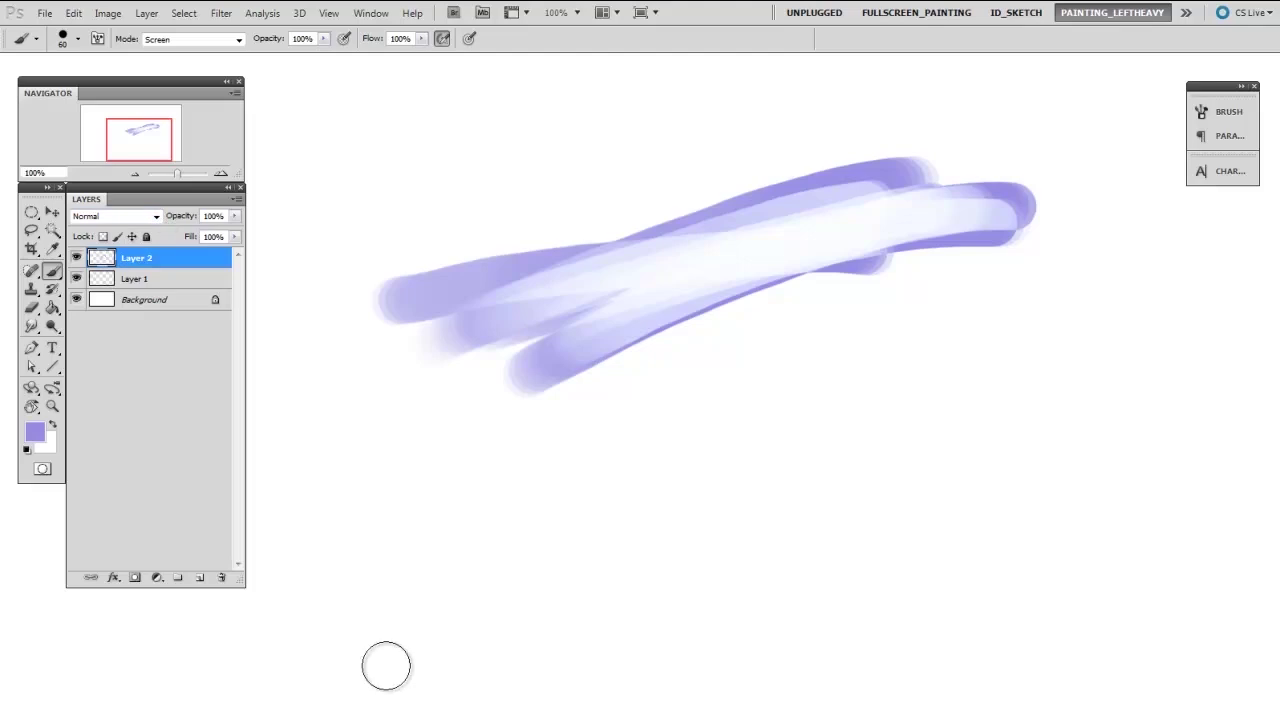
{"action": "left_click", "coordinate": [38, 433]}
{"action": "left_click", "coordinate": [1087, 372]}
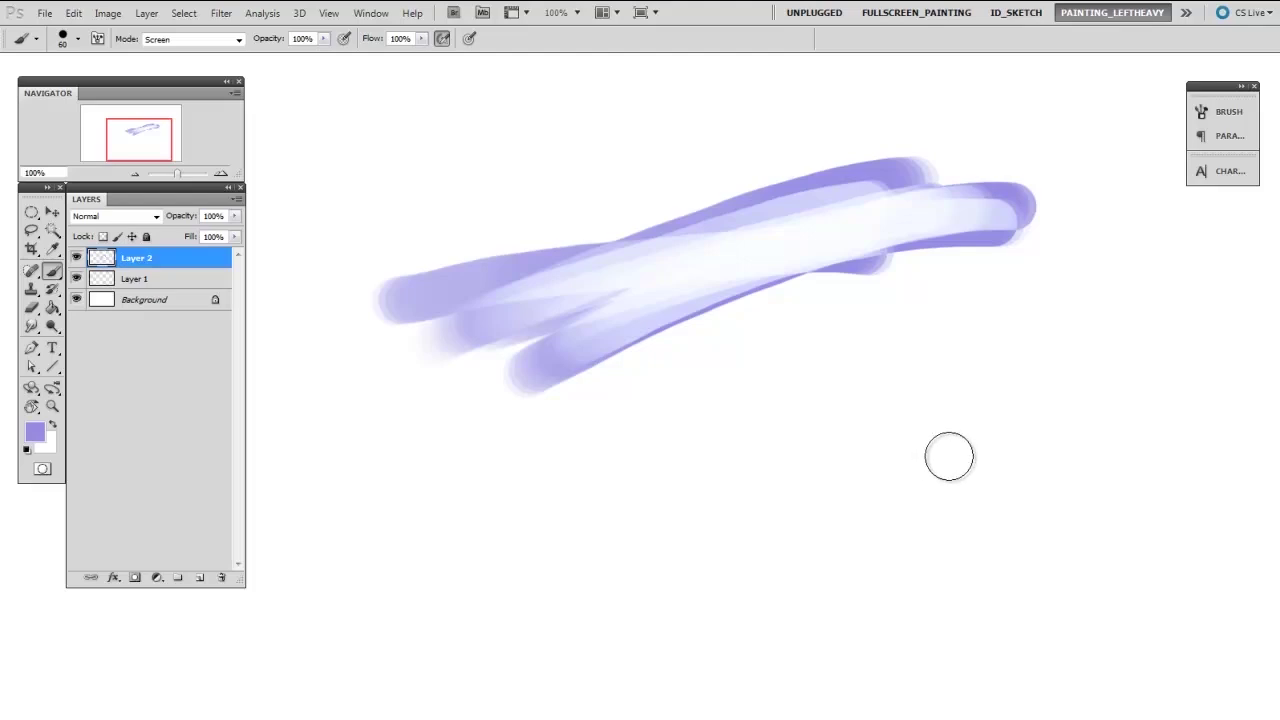
- Switch the brush mode to Normal, paint a broad solid lavender band below, and add Layer 3
{"action": "left_click", "coordinate": [239, 41]}
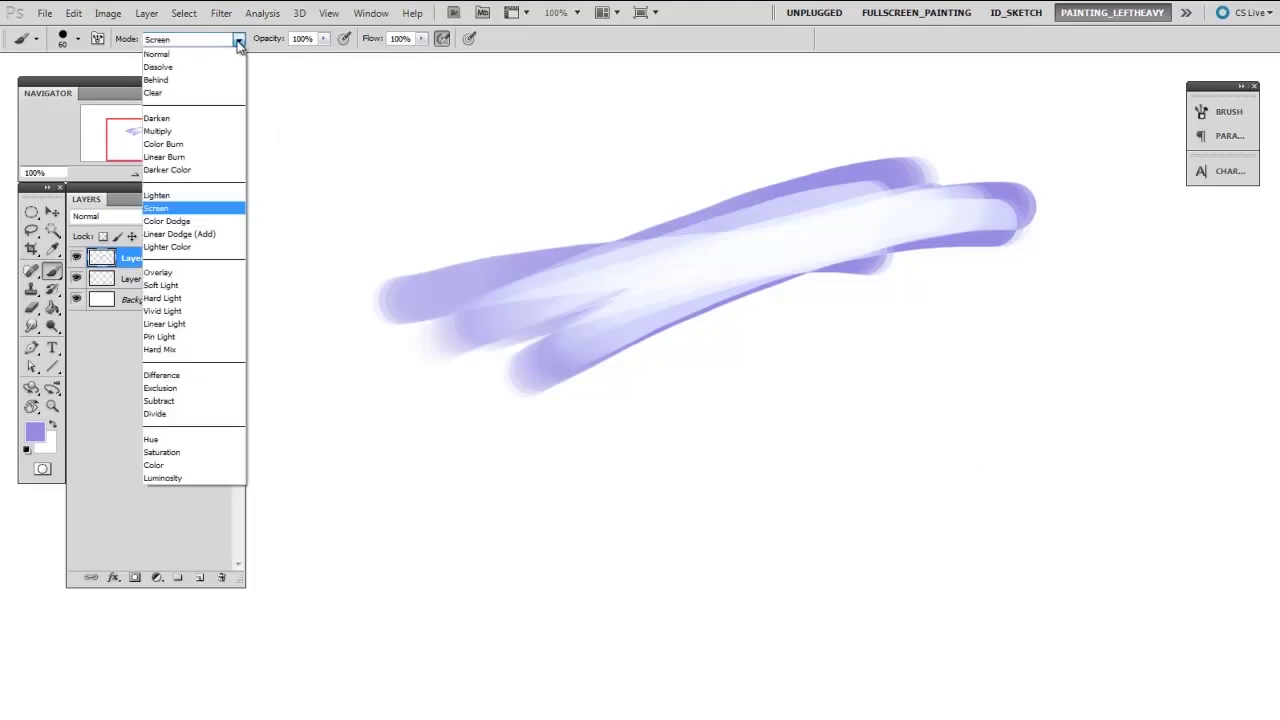
{"action": "left_click", "coordinate": [209, 53]}
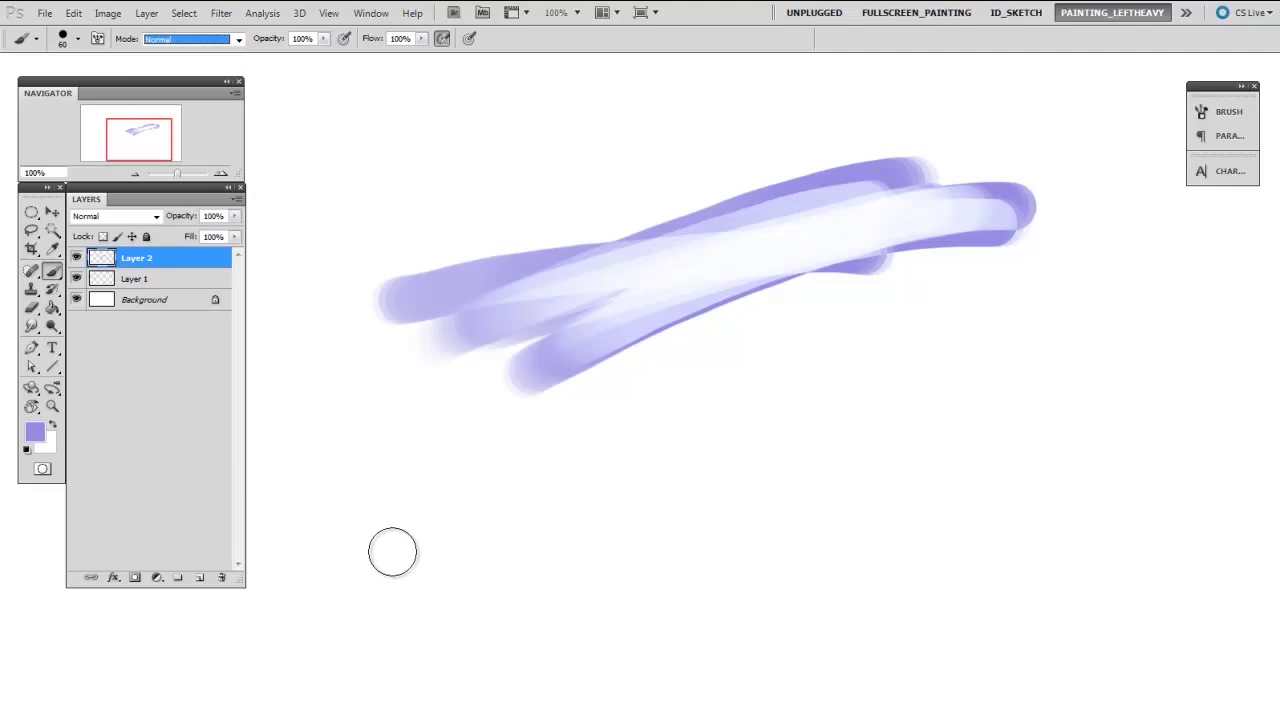
{"action": "mouse_move", "coordinate": [471, 460]}
{"action": "left_mouse_down"}
{"action": "mouse_move", "coordinate": [429, 480]}
{"action": "mouse_move", "coordinate": [477, 500]}
{"action": "mouse_move", "coordinate": [752, 460]}
{"action": "mouse_move", "coordinate": [1054, 451]}
{"action": "mouse_move", "coordinate": [977, 517]}
{"action": "mouse_move", "coordinate": [461, 510]}
{"action": "left_mouse_up"}
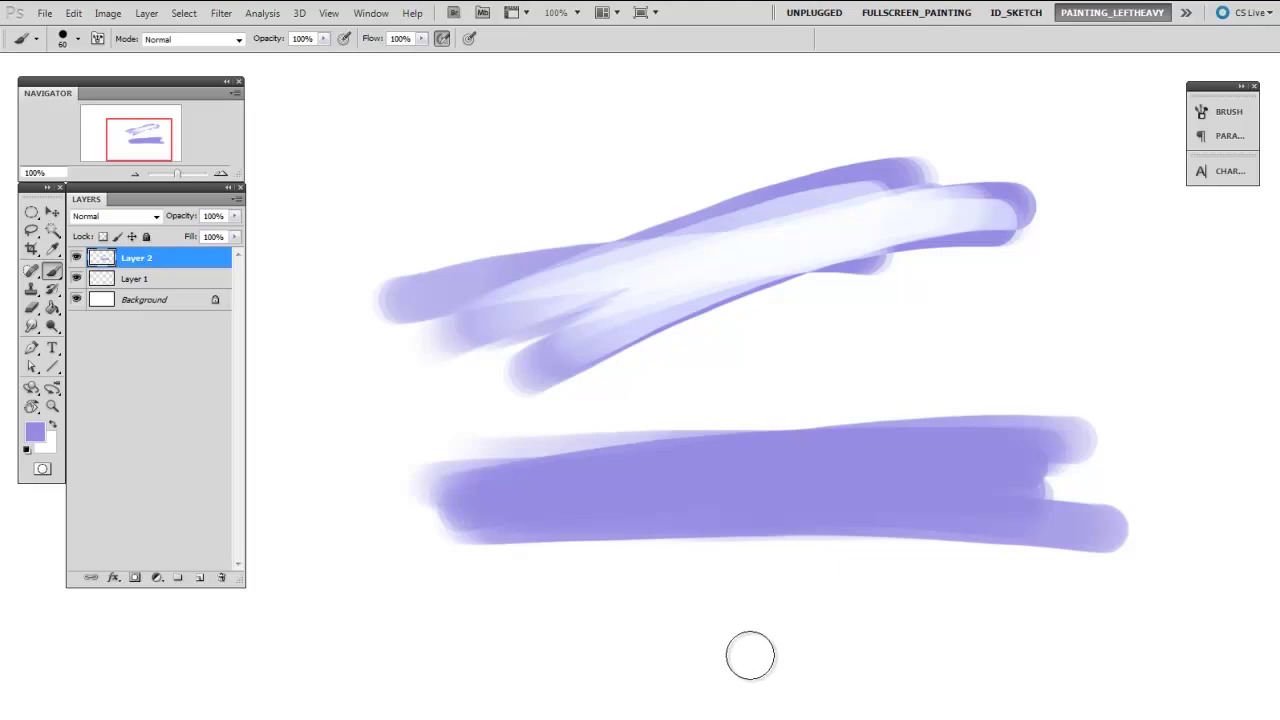
{"action": "key", "text": "ctrl+shift+alt+n"}
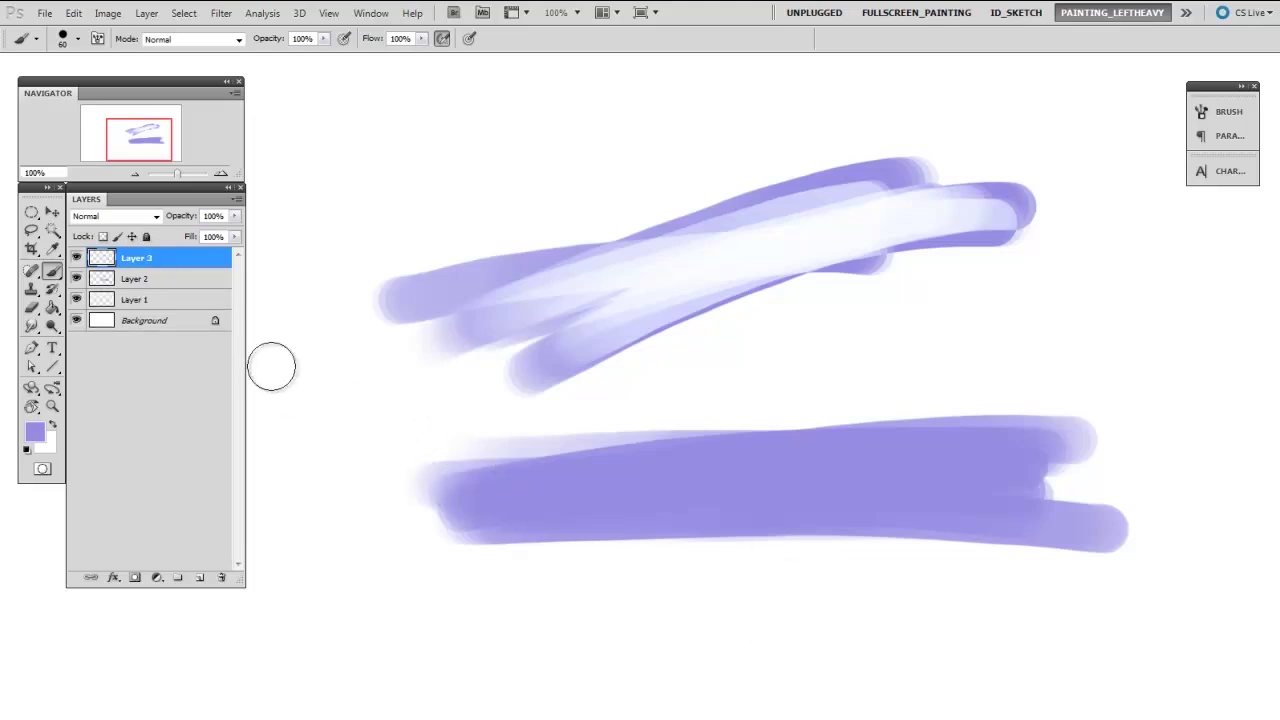
- Set Layer 3 to Color Dodge, paint test strokes over both bands, then delete Layer 3
{"action": "left_click", "coordinate": [123, 214]}
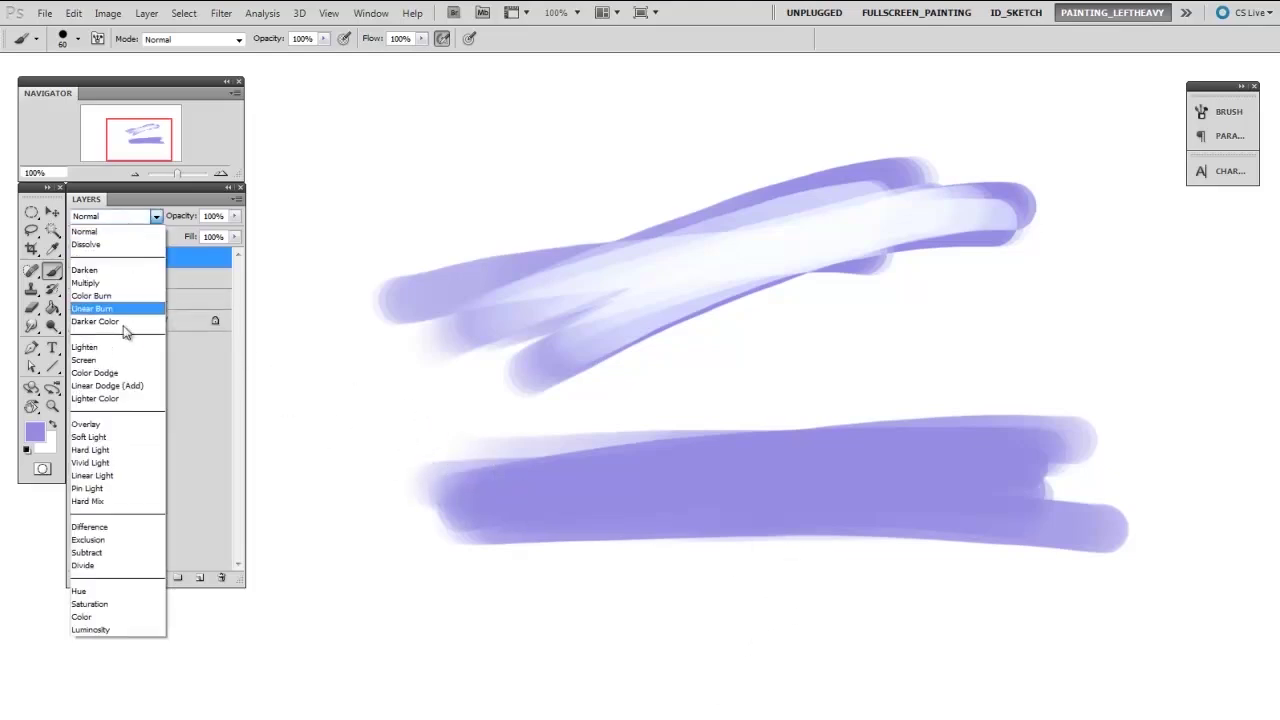
{"action": "left_click", "coordinate": [132, 372]}
{"action": "mouse_move", "coordinate": [570, 175]}
{"action": "left_mouse_down"}
{"action": "mouse_move", "coordinate": [562, 346]}
{"action": "mouse_move", "coordinate": [663, 152]}
{"action": "mouse_move", "coordinate": [563, 584]}
{"action": "mouse_move", "coordinate": [781, 235]}
{"action": "mouse_move", "coordinate": [708, 528]}
{"action": "mouse_move", "coordinate": [781, 533]}
{"action": "mouse_move", "coordinate": [938, 490]}
{"action": "mouse_move", "coordinate": [574, 516]}
{"action": "mouse_move", "coordinate": [440, 540]}
{"action": "mouse_move", "coordinate": [364, 486]}
{"action": "mouse_move", "coordinate": [744, 479]}
{"action": "mouse_move", "coordinate": [775, 569]}
{"action": "mouse_move", "coordinate": [702, 498]}
{"action": "mouse_move", "coordinate": [858, 450]}
{"action": "mouse_move", "coordinate": [944, 554]}
{"action": "mouse_move", "coordinate": [818, 628]}
{"action": "mouse_move", "coordinate": [805, 514]}
{"action": "mouse_move", "coordinate": [955, 524]}
{"action": "mouse_move", "coordinate": [832, 590]}
{"action": "mouse_move", "coordinate": [872, 530]}
{"action": "mouse_move", "coordinate": [858, 563]}
{"action": "left_mouse_up"}
{"action": "left_click", "coordinate": [52, 211]}
{"action": "mouse_move", "coordinate": [196, 262]}
{"action": "left_mouse_down"}
{"action": "mouse_move", "coordinate": [228, 432]}
{"action": "mouse_move", "coordinate": [222, 577]}
{"action": "left_mouse_up"}
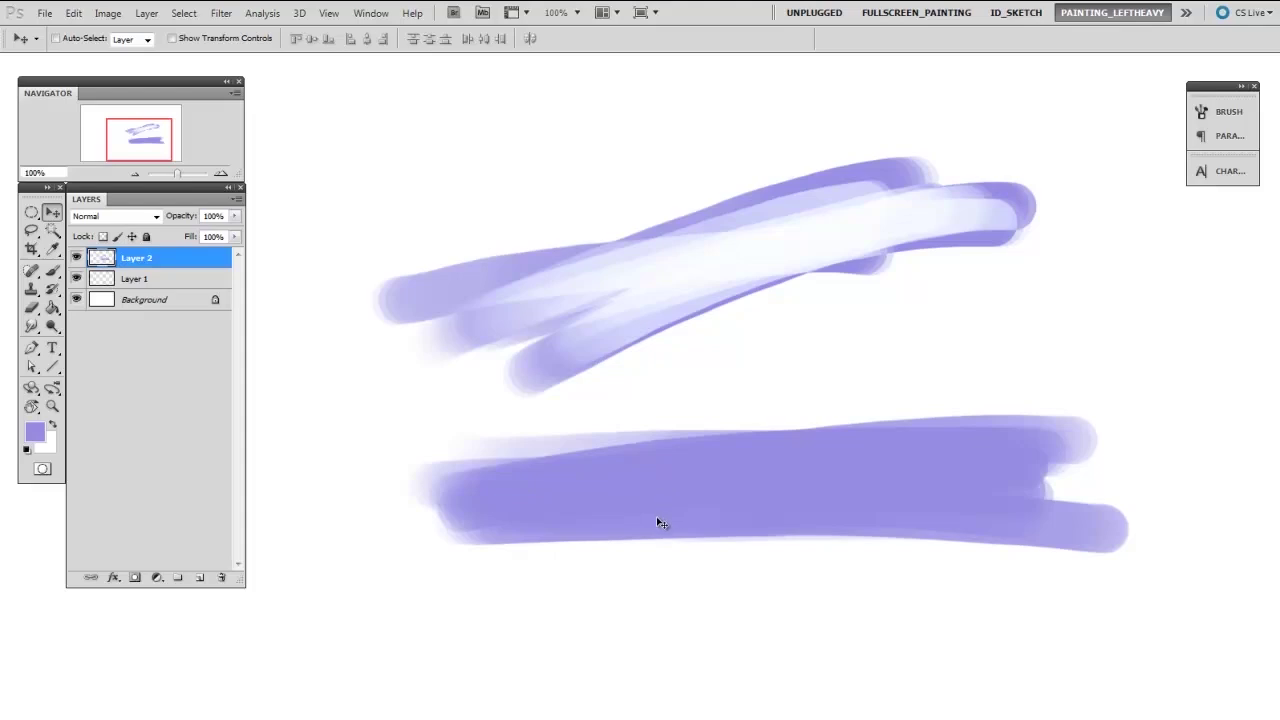
{"action": "key", "text": "b"}
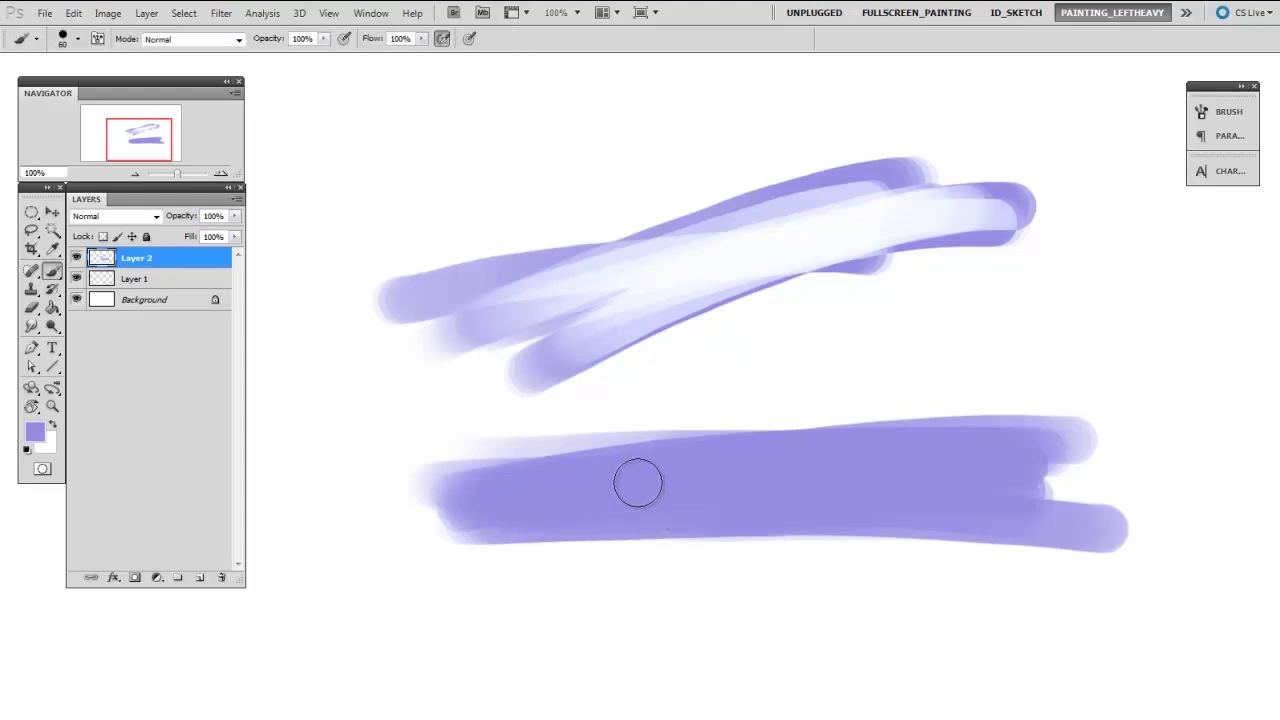
- Paint a thick purple zigzag above the band and switch the brush mode to Overlay
{"action": "mouse_move", "coordinate": [469, 168]}
{"action": "left_mouse_down"}
{"action": "mouse_move", "coordinate": [603, 157]}
{"action": "mouse_move", "coordinate": [713, 158]}
{"action": "mouse_move", "coordinate": [771, 214]}
{"action": "mouse_move", "coordinate": [785, 388]}
{"action": "left_mouse_up"}
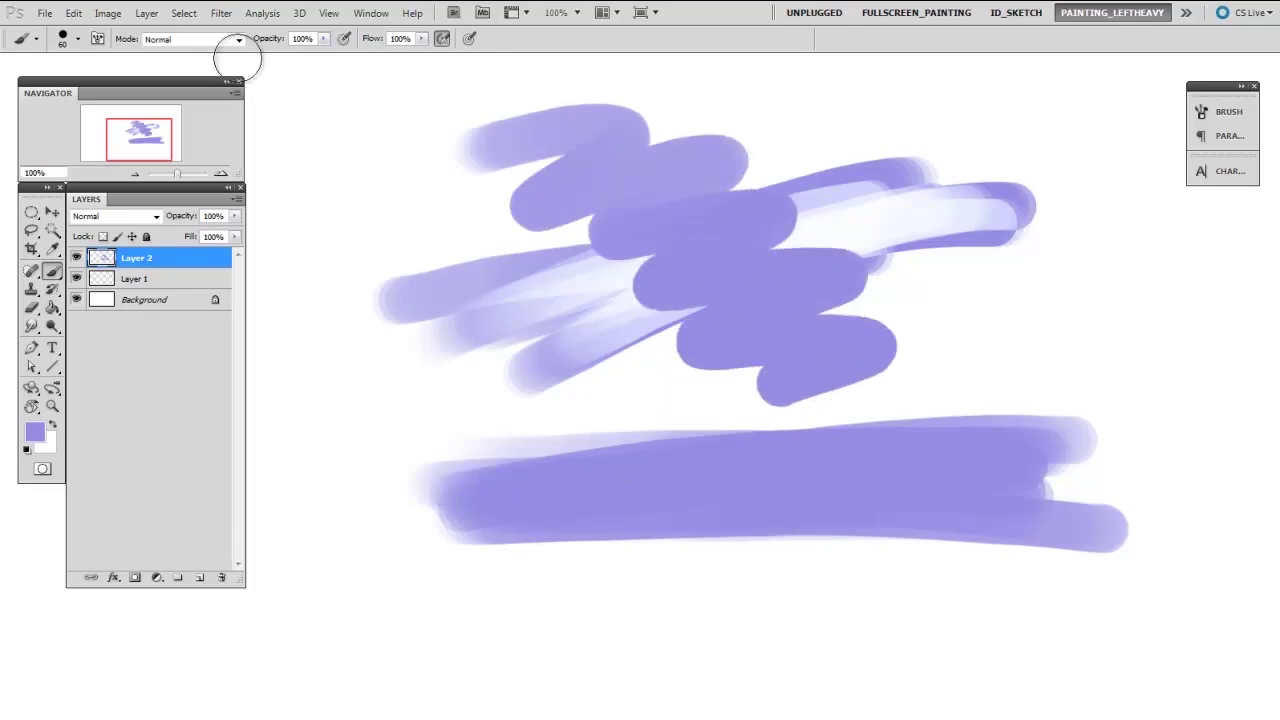
{"action": "left_click", "coordinate": [239, 40]}
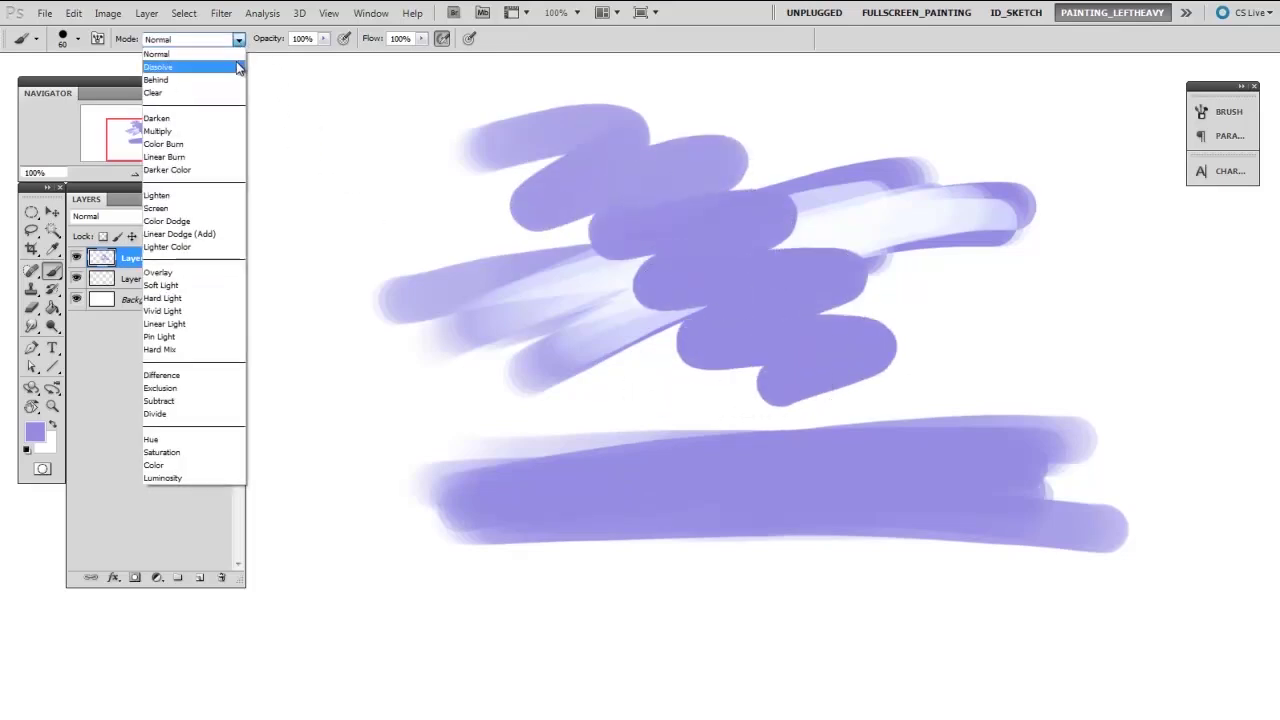
{"action": "left_click", "coordinate": [222, 273]}
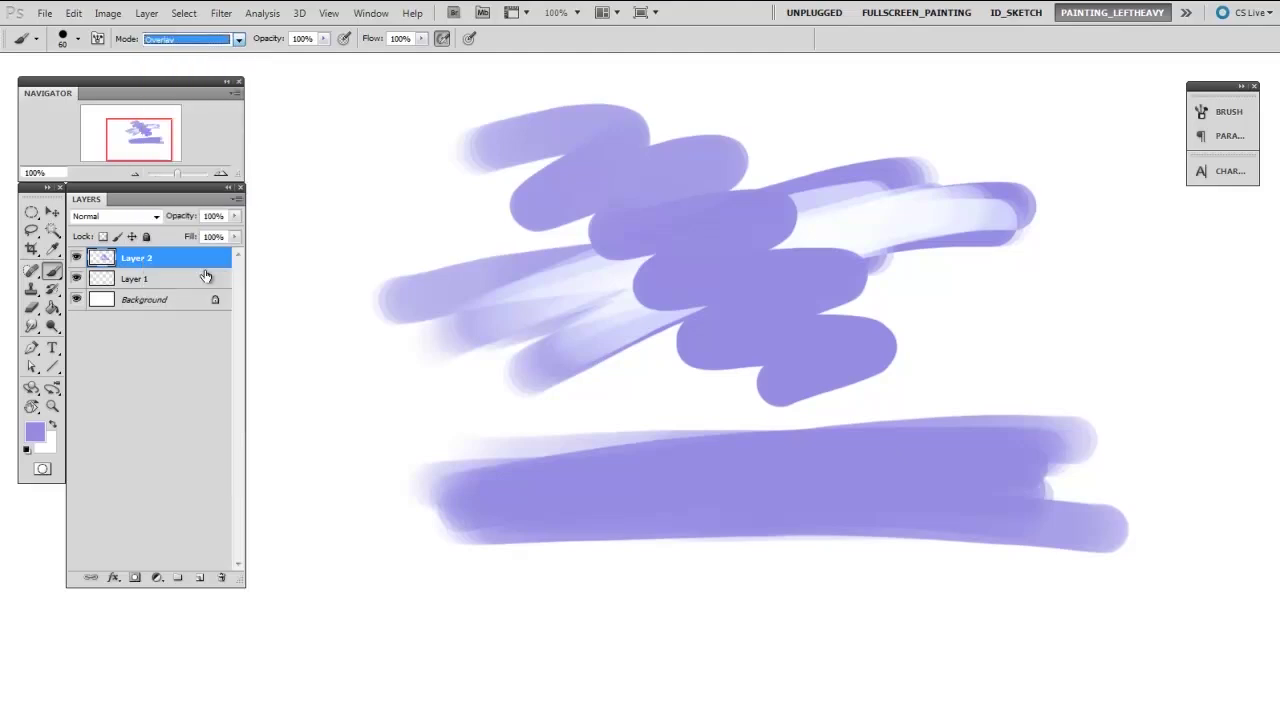
- Enlarge the brush from 60 to 70 and paint light Overlay strokes across the zigzag
{"action": "key", "text": "]"}
{"action": "mouse_move", "coordinate": [574, 289]}
{"action": "left_mouse_down"}
{"action": "mouse_move", "coordinate": [900, 239]}
{"action": "mouse_move", "coordinate": [585, 326]}
{"action": "mouse_move", "coordinate": [809, 224]}
{"action": "mouse_move", "coordinate": [555, 328]}
{"action": "mouse_move", "coordinate": [742, 236]}
{"action": "mouse_move", "coordinate": [729, 229]}
{"action": "mouse_move", "coordinate": [598, 296]}
{"action": "mouse_move", "coordinate": [760, 170]}
{"action": "left_mouse_up"}
{"action": "mouse_move", "coordinate": [754, 114]}
{"action": "left_mouse_down"}
{"action": "mouse_move", "coordinate": [729, 131]}
{"action": "mouse_move", "coordinate": [794, 171]}
{"action": "mouse_move", "coordinate": [763, 289]}
{"action": "mouse_move", "coordinate": [696, 331]}
{"action": "mouse_move", "coordinate": [625, 440]}
{"action": "left_mouse_up"}
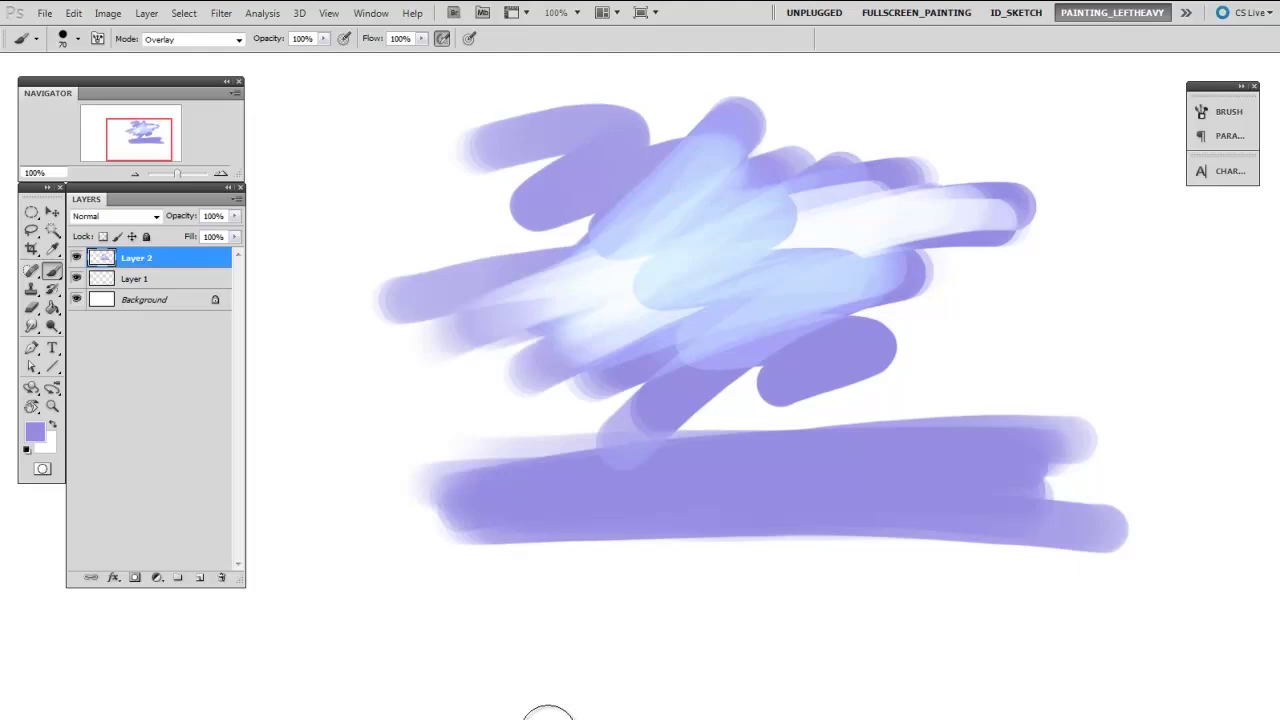
{"action": "left_click", "coordinate": [238, 39]}
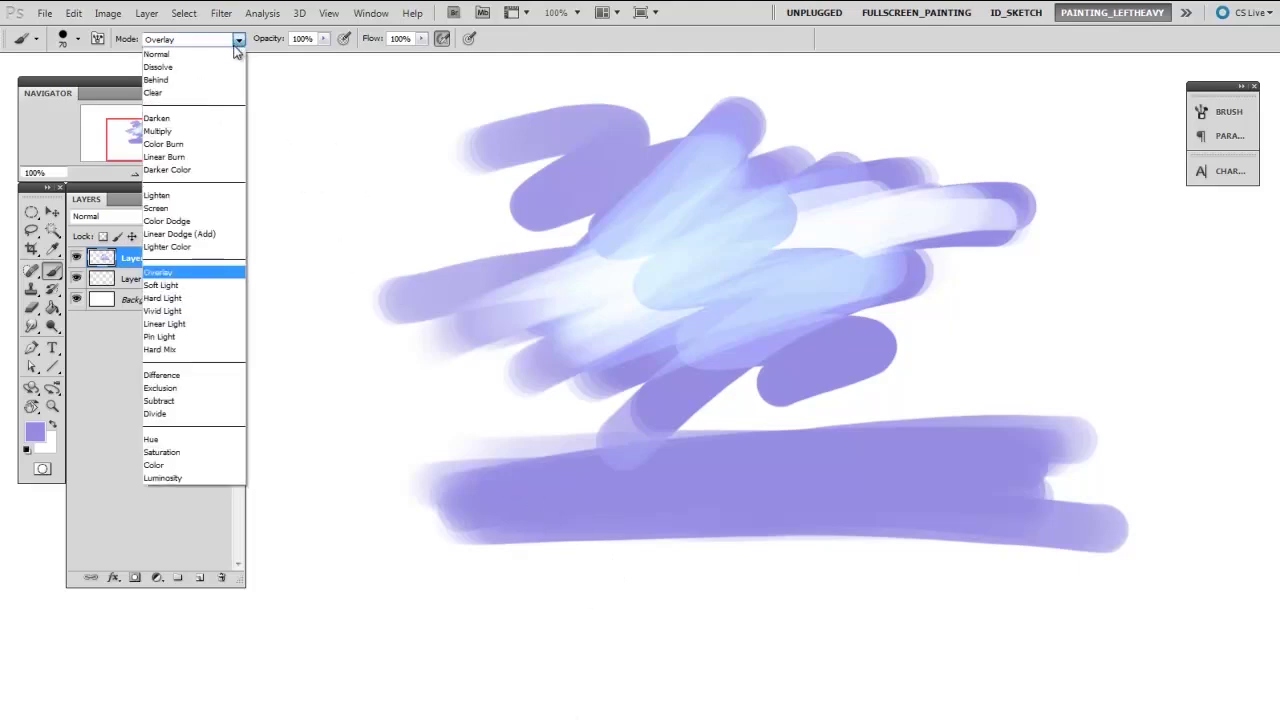
- Set the brush blend mode back to Normal and confirm it
{"action": "left_click", "coordinate": [236, 53]}
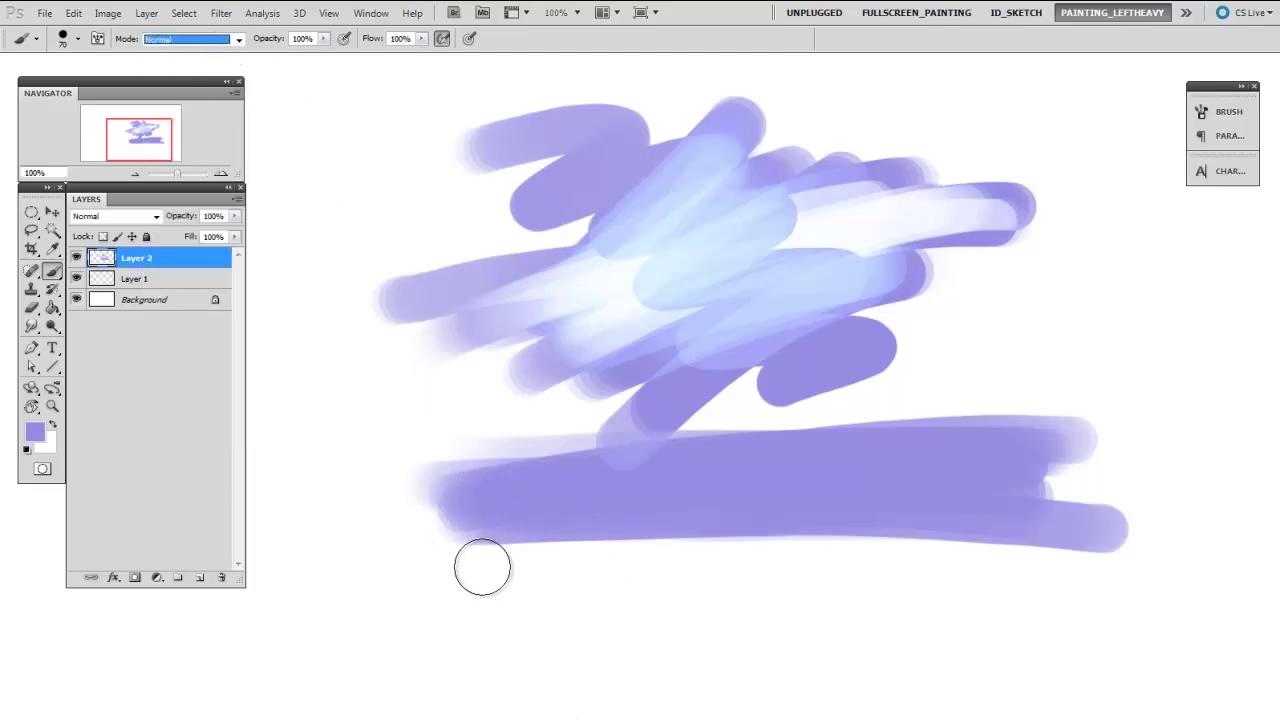
{"action": "key", "text": "Return"}
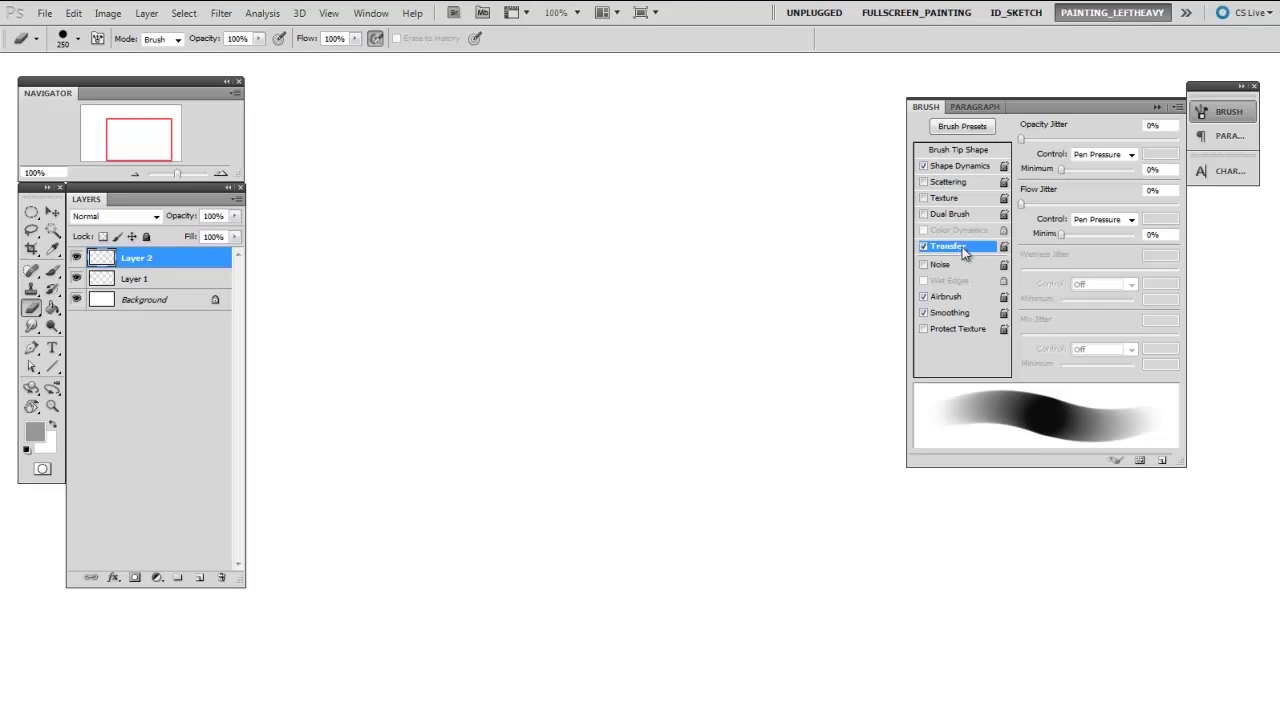
- Show Brush Tip Shape and use the 45 px round Brush with 10% spacing, 100% flow
{"action": "left_click", "coordinate": [980, 150]}
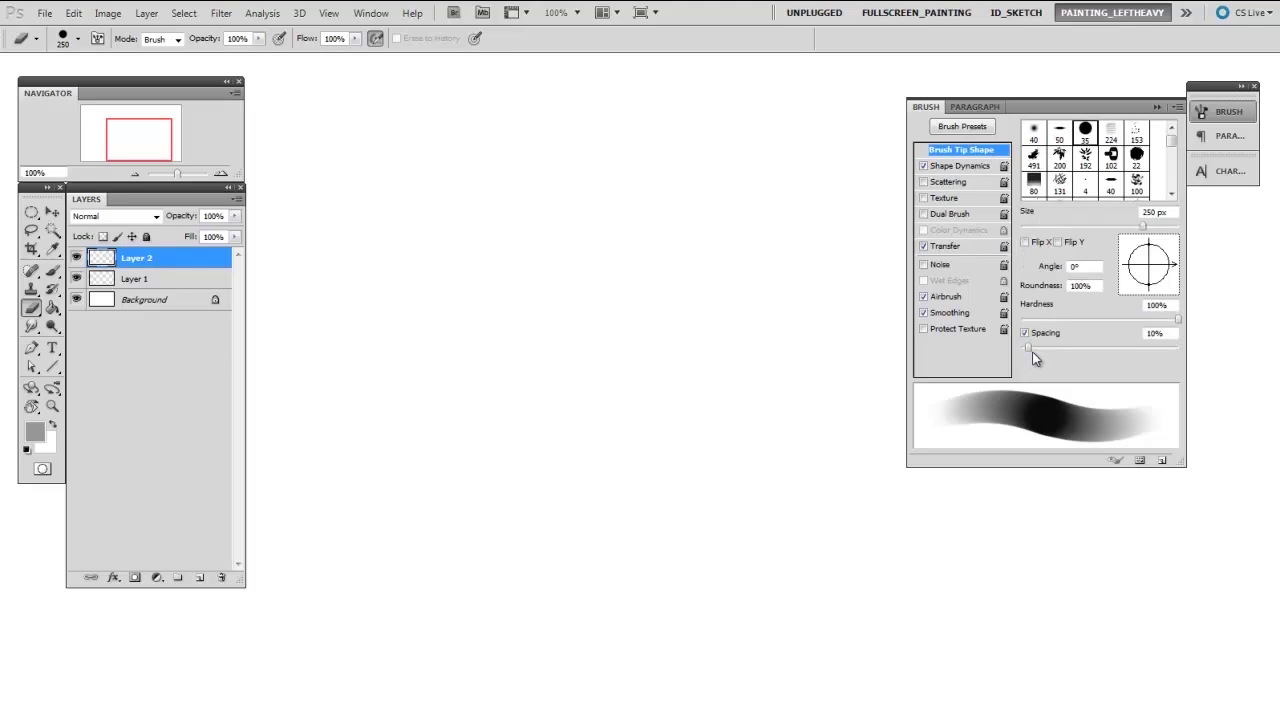
{"action": "key", "text": "b"}
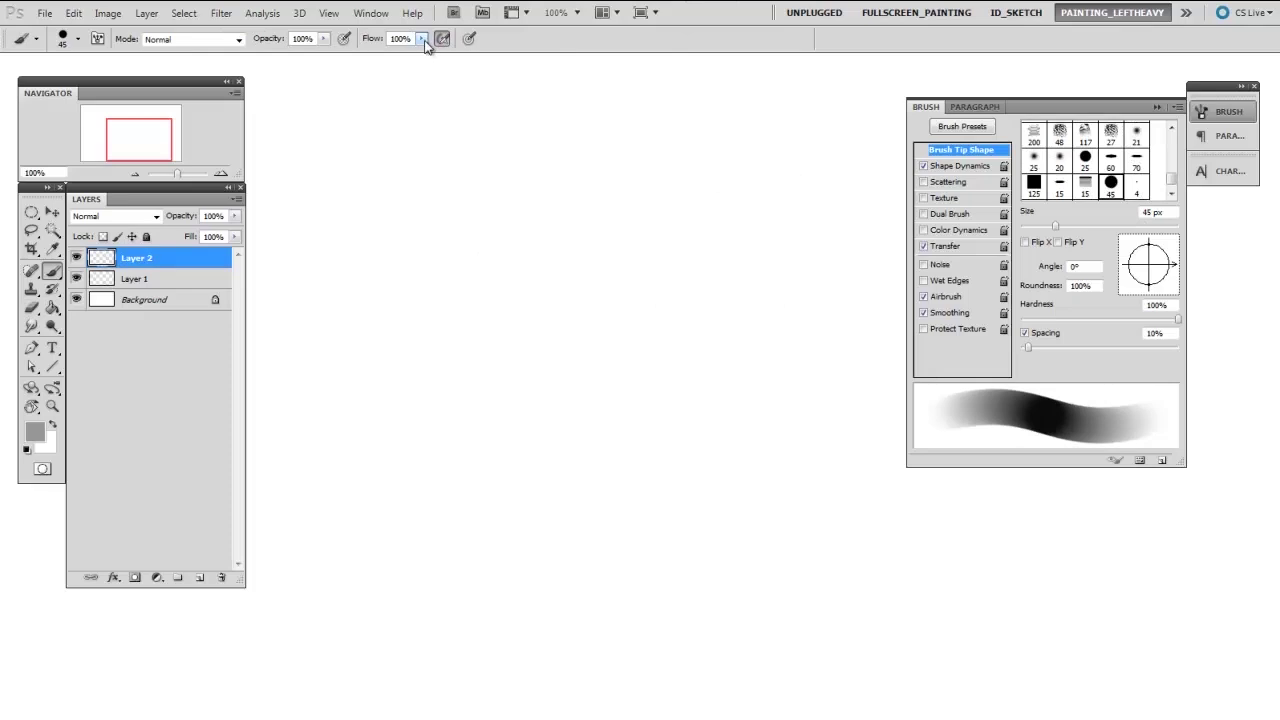
{"action": "left_click", "coordinate": [422, 38]}
{"action": "left_click", "coordinate": [422, 38]}
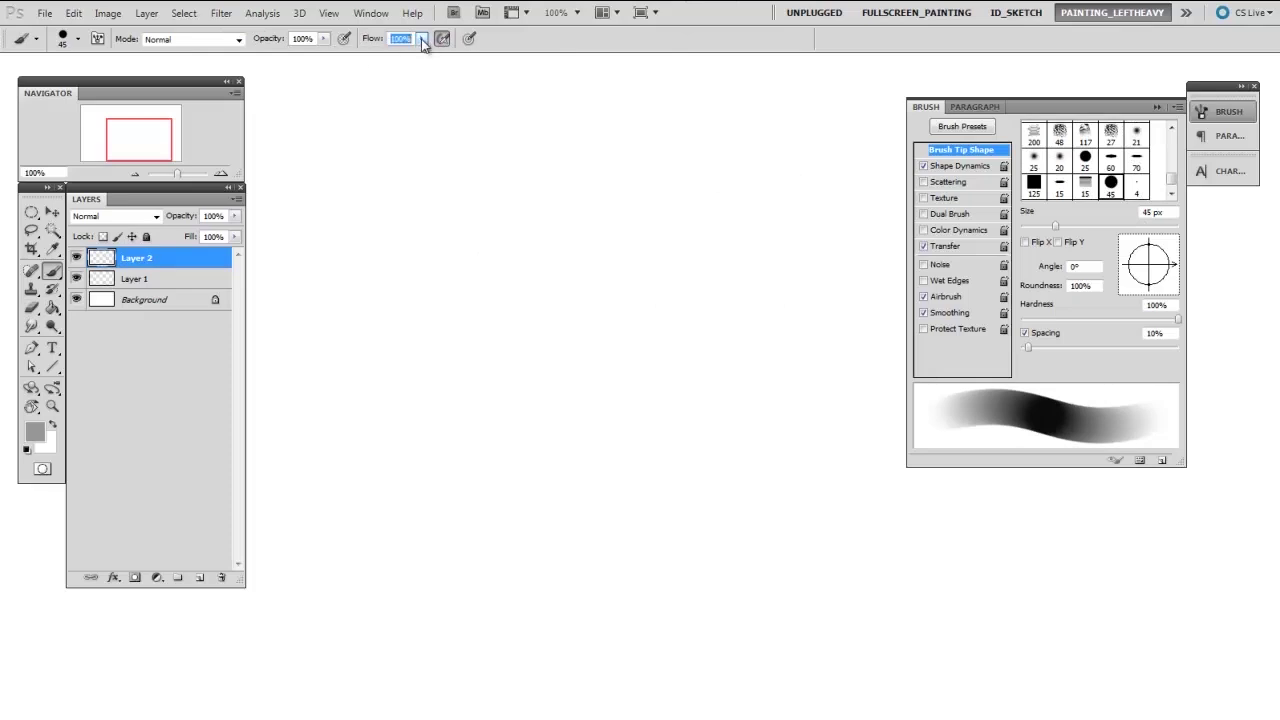
{"action": "left_click", "coordinate": [239, 41]}
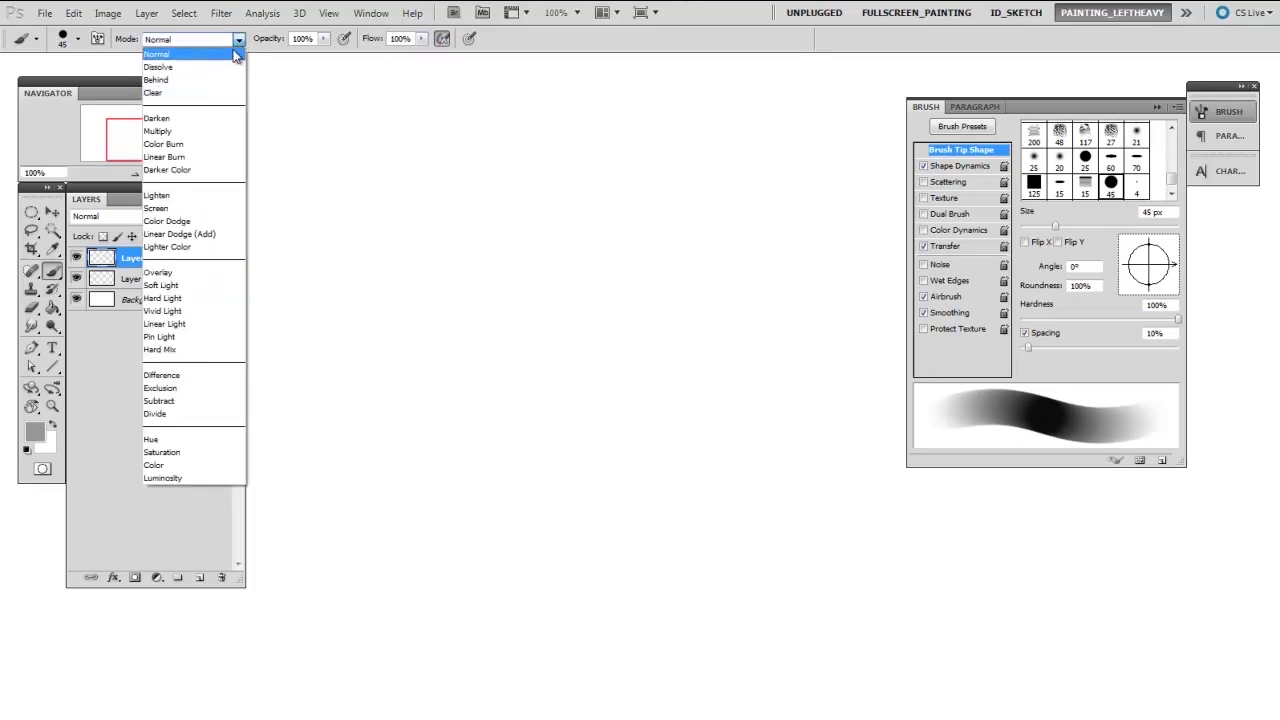
- In Normal mode, paint a grey dot, two soft fading grey wavy strokes, and a darker one
{"action": "left_click", "coordinate": [232, 58]}
{"action": "left_click", "coordinate": [403, 108]}
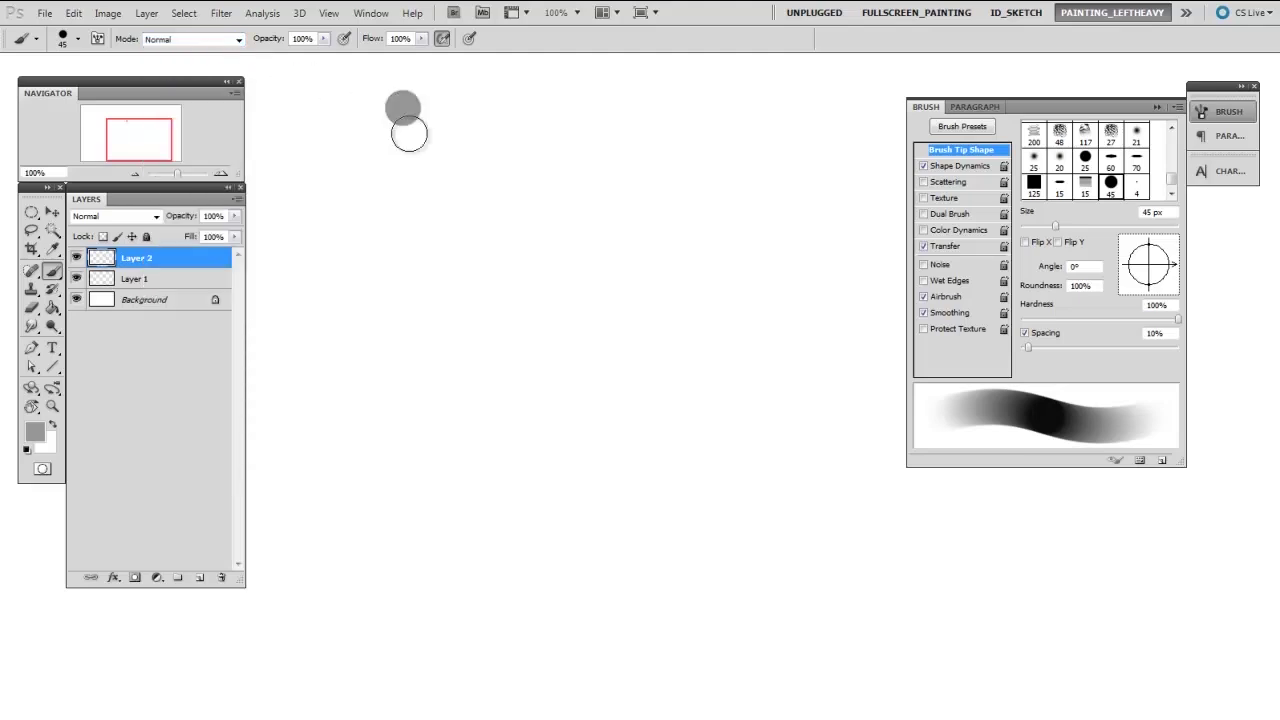
{"action": "mouse_move", "coordinate": [328, 183]}
{"action": "left_mouse_down"}
{"action": "mouse_move", "coordinate": [536, 296]}
{"action": "mouse_move", "coordinate": [680, 505]}
{"action": "left_mouse_up"}
{"action": "mouse_move", "coordinate": [550, 112]}
{"action": "left_mouse_down"}
{"action": "mouse_move", "coordinate": [729, 295]}
{"action": "mouse_move", "coordinate": [777, 462]}
{"action": "left_mouse_up"}
{"action": "mouse_move", "coordinate": [752, 137]}
{"action": "left_mouse_down"}
{"action": "mouse_move", "coordinate": [800, 503]}
{"action": "mouse_move", "coordinate": [790, 550]}
{"action": "left_mouse_up"}
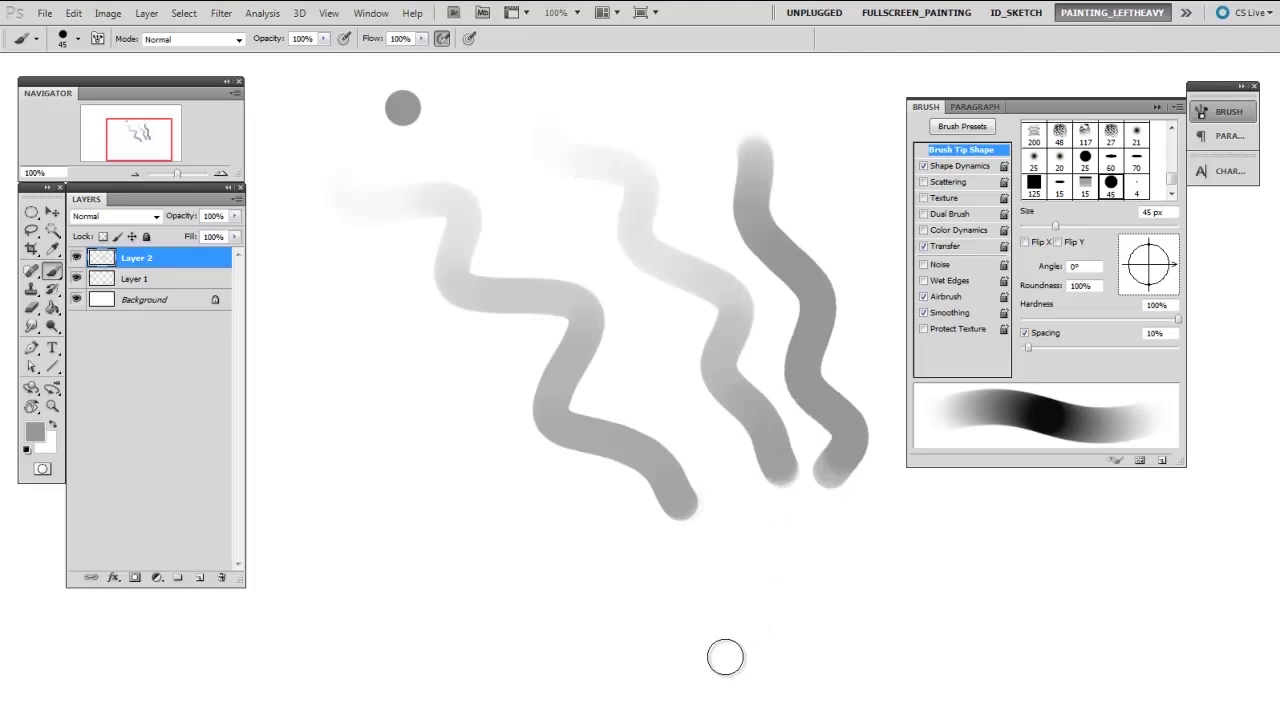